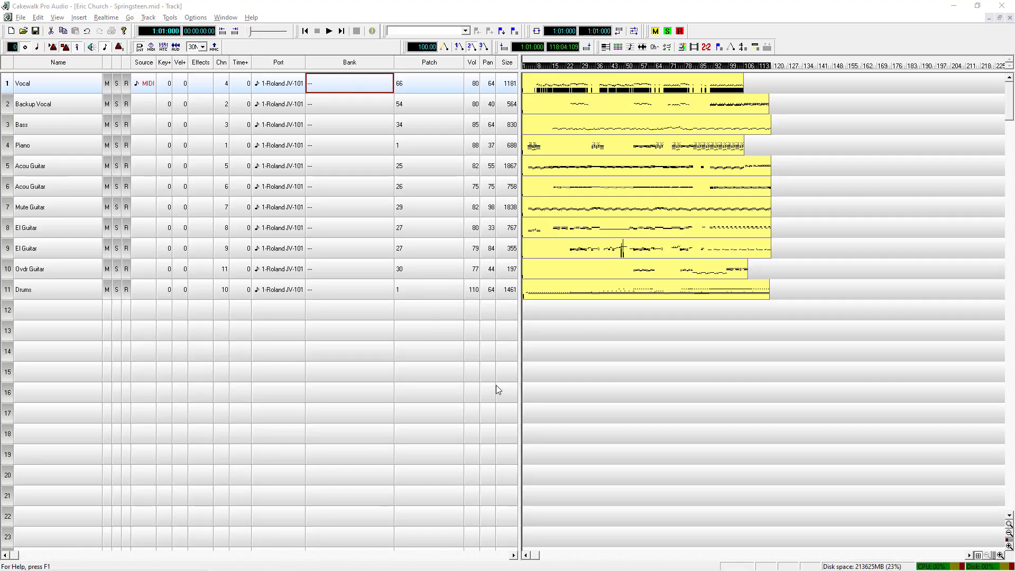
Step: Bring the Cakewalk window into focus and start playing the Springsteen song
left_click(494, 10)
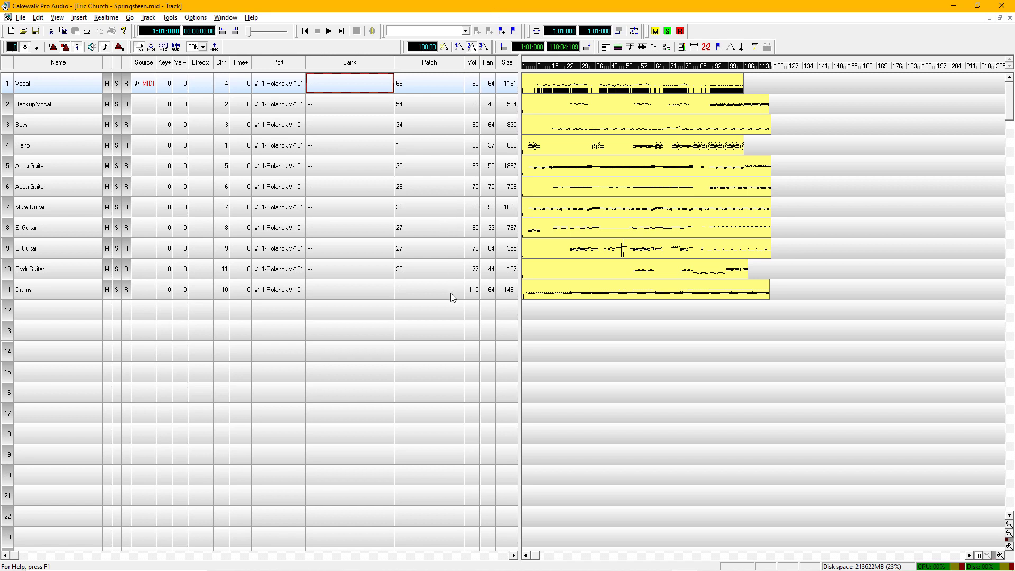
key("space")
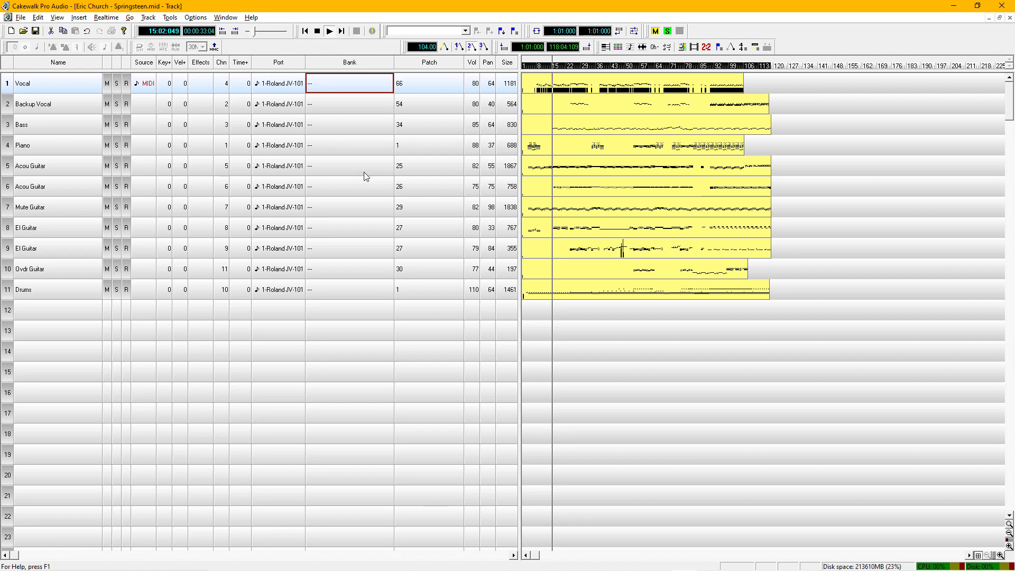
Step: Lower the Vocal track's volume, first to 20 and then to 0
left_click(432, 80)
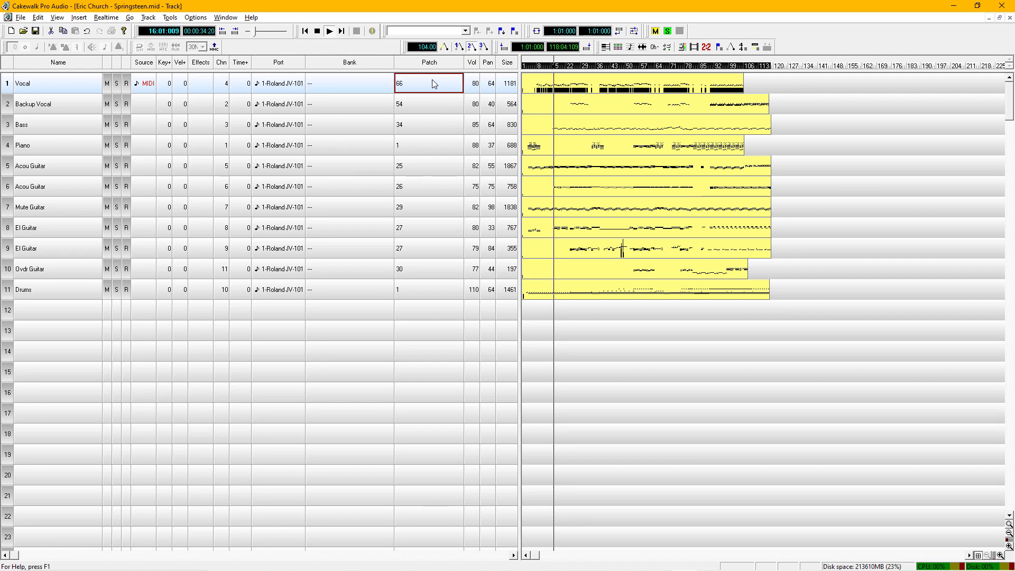
left_click(474, 85)
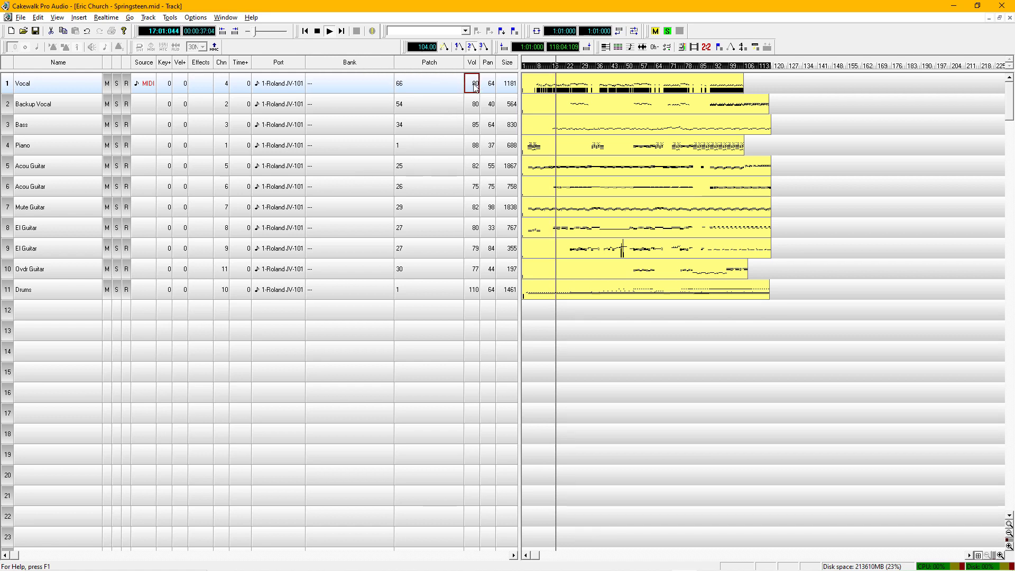
left_click_drag(474, 87, 464, 118)
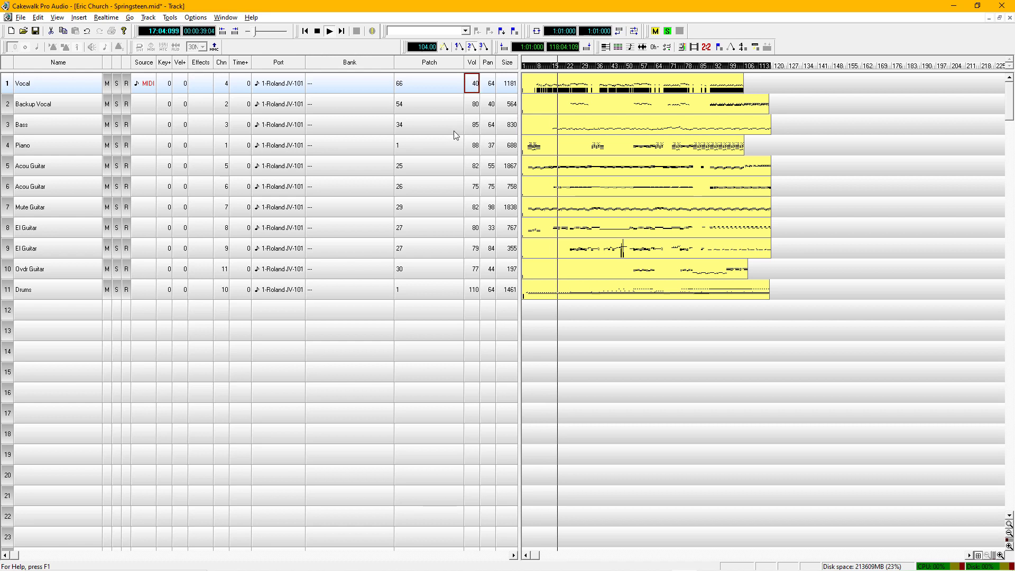
type("20")
key("Return")
type("0")
key("Return")
Step: View the Vocal track's lyrics from its context menu, then close the Lyrics view
left_click(69, 85)
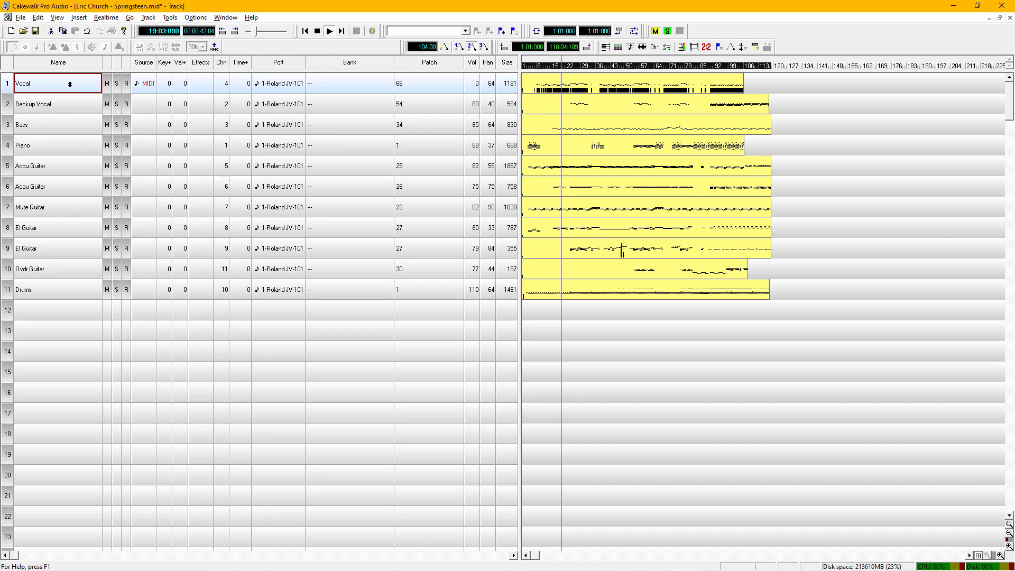
right_click(69, 84)
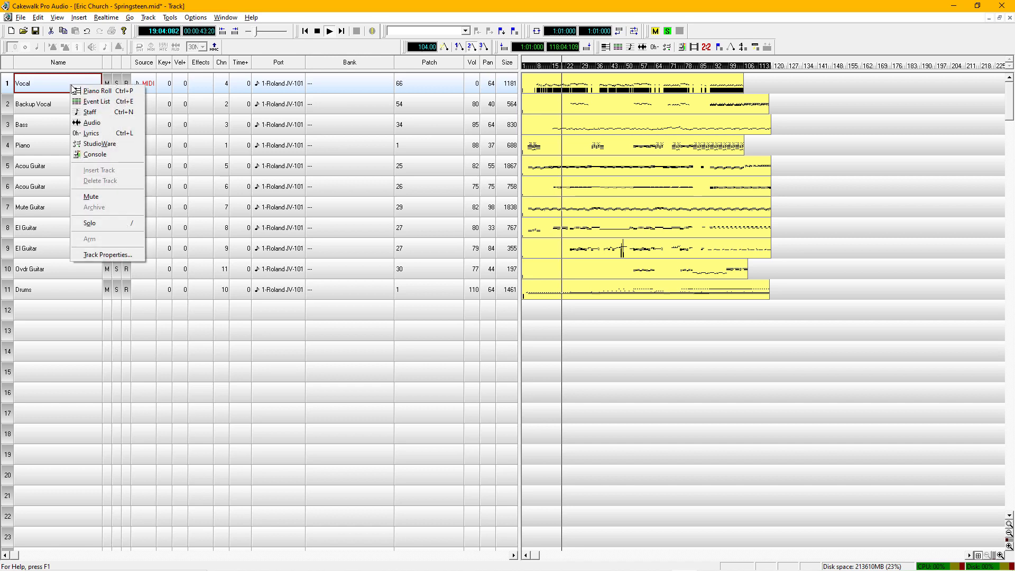
left_click(93, 133)
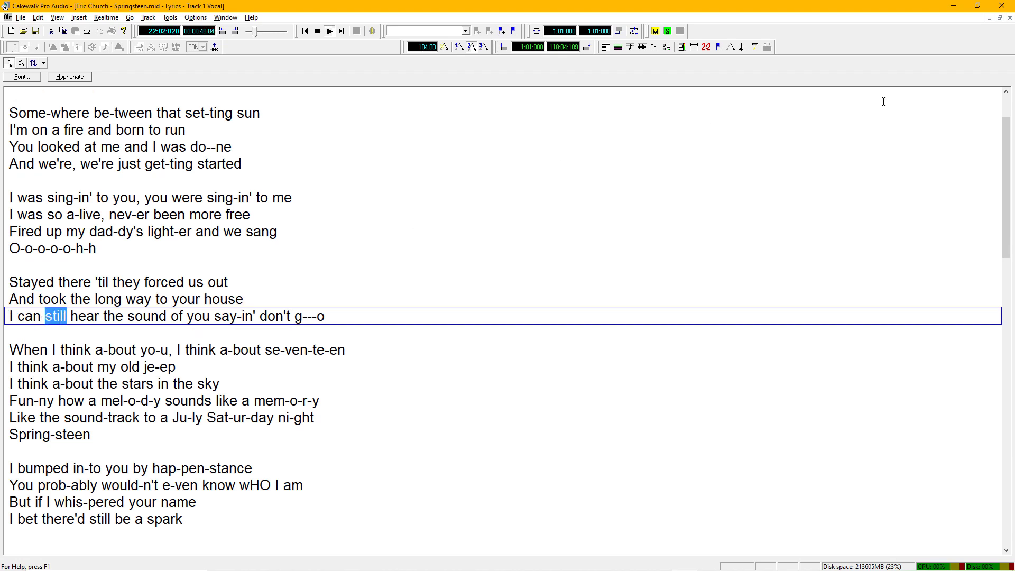
left_click(1009, 17)
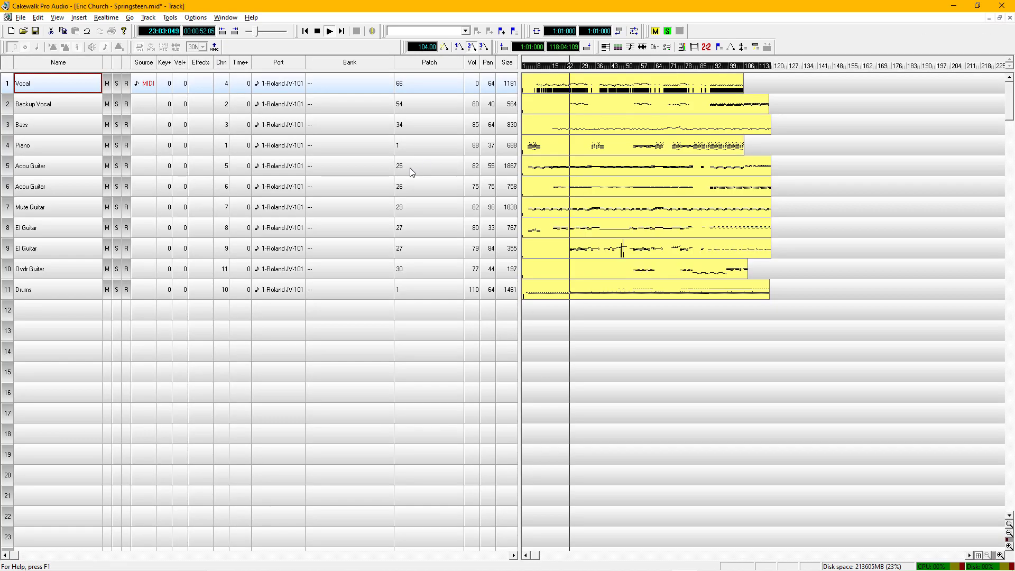
left_click(354, 89)
left_click(56, 86)
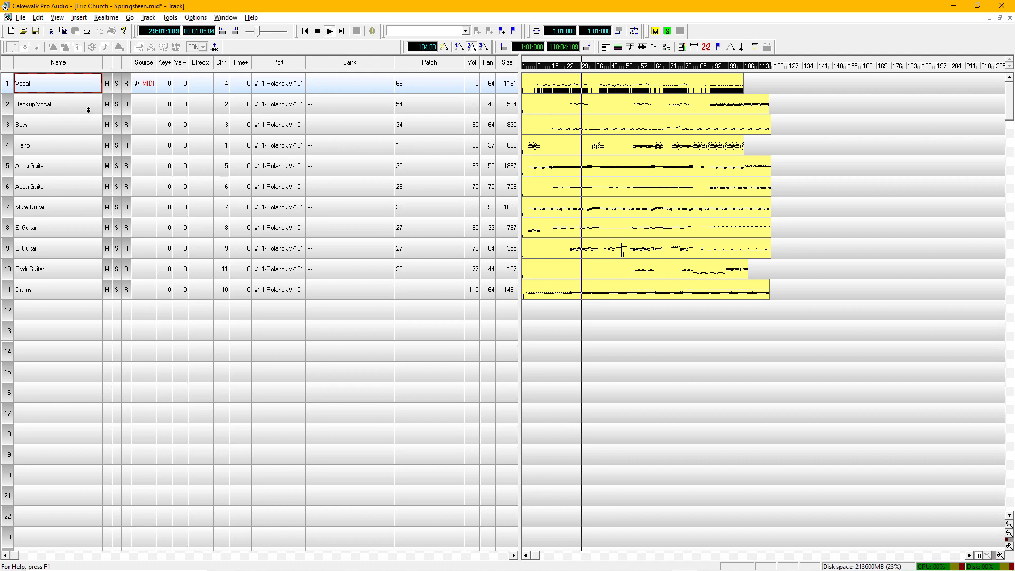
left_click(88, 110)
left_click(86, 87)
left_click(79, 109)
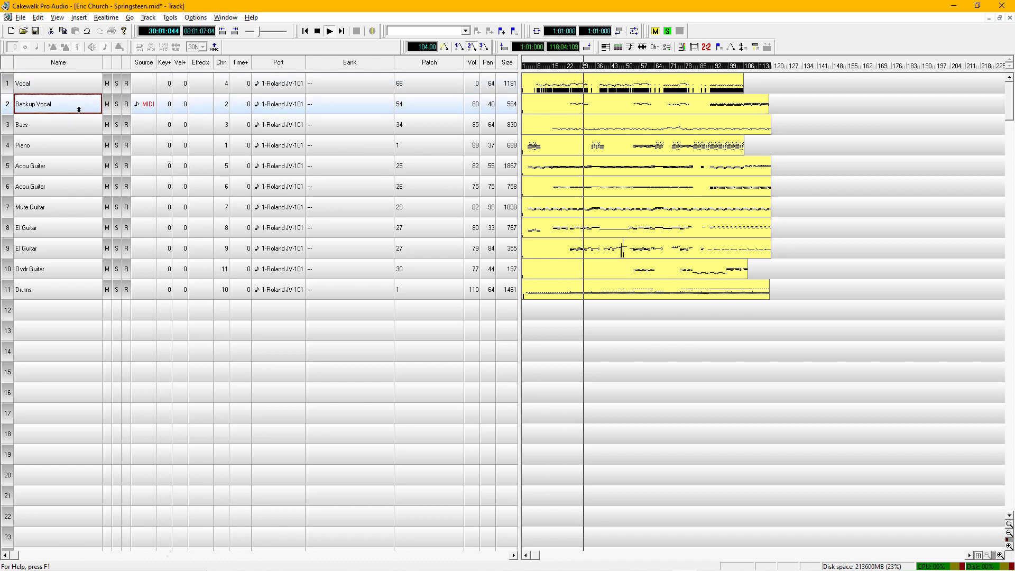
left_click(74, 122)
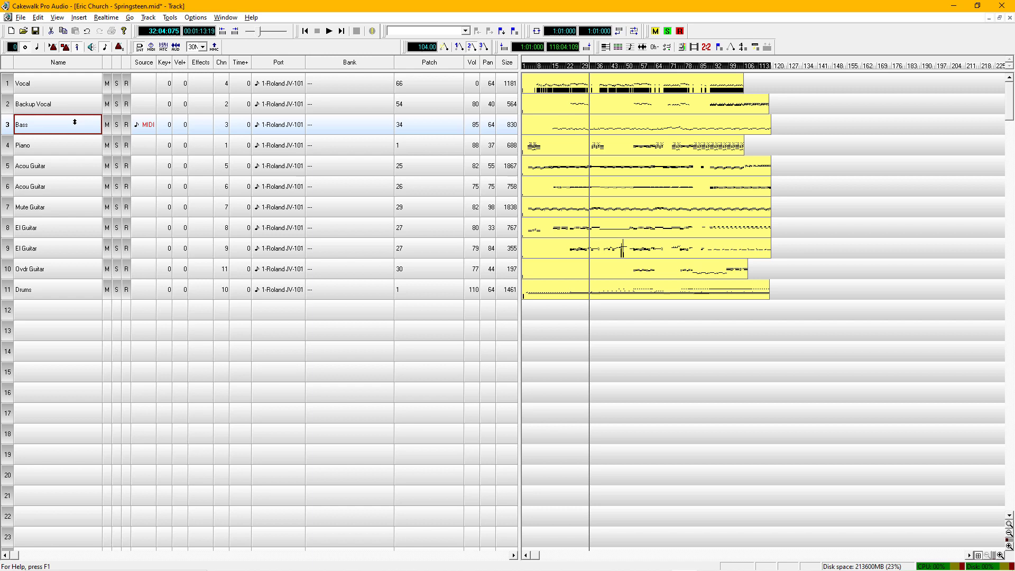
Step: Open the Bass track's event list at the song start and step through its first controller events
key("alt+8")
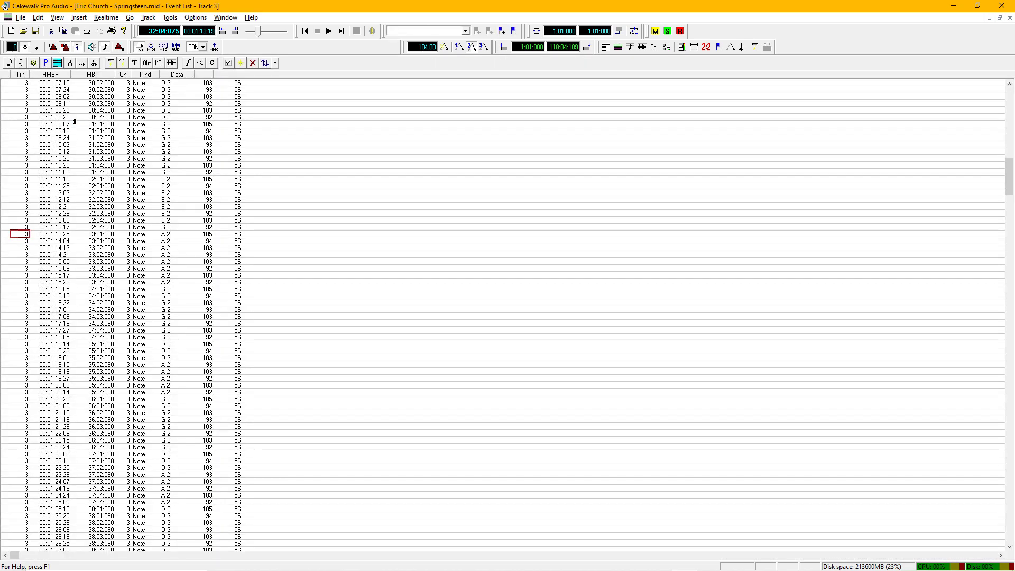
key("ctrl+Home")
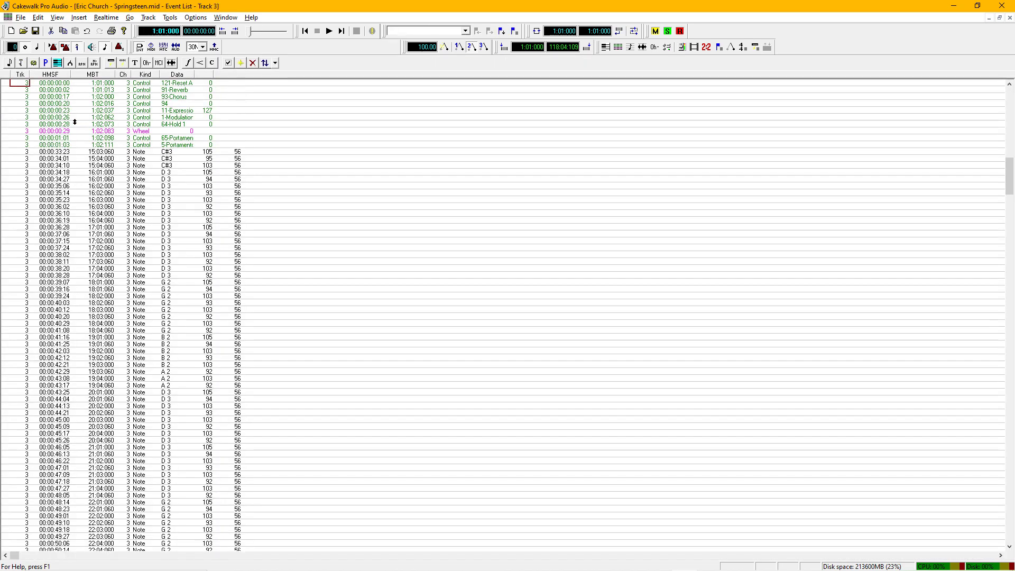
key("Right")
key("Right")
key("Right")
key("Right")
key("Down")
key("Down")
key("Down")
key("Down")
key("Down")
key("Down")
key("Down")
key("Down")
key("Down")
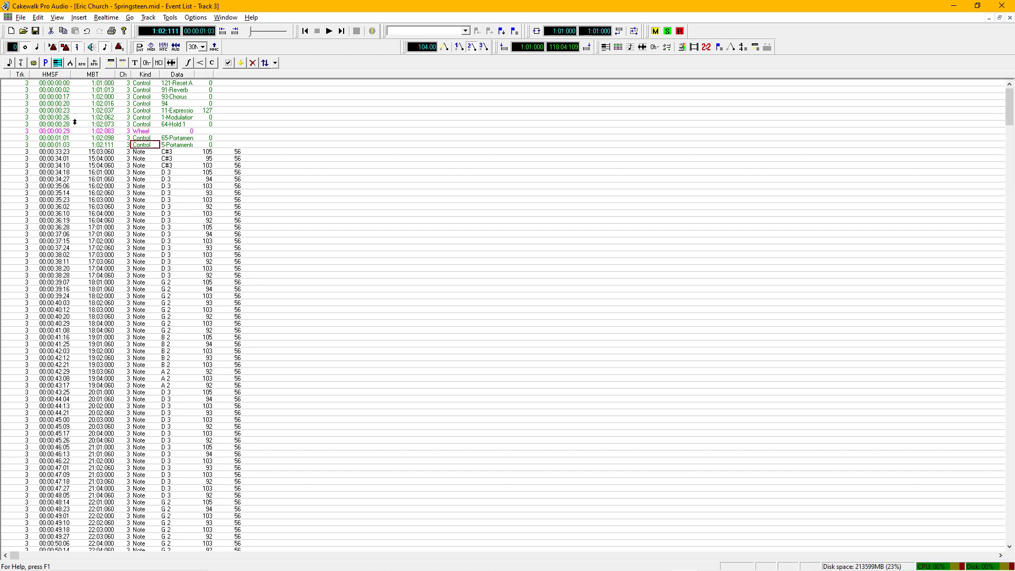
key("Down")
Step: Play the song briefly, then stop and rewind to 1:01:000
key("space")
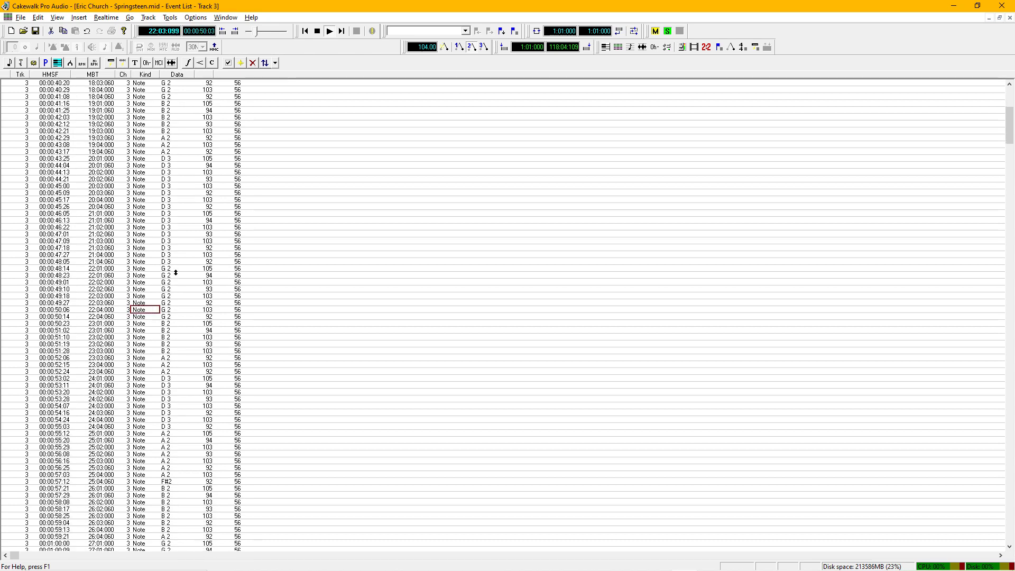
key("space")
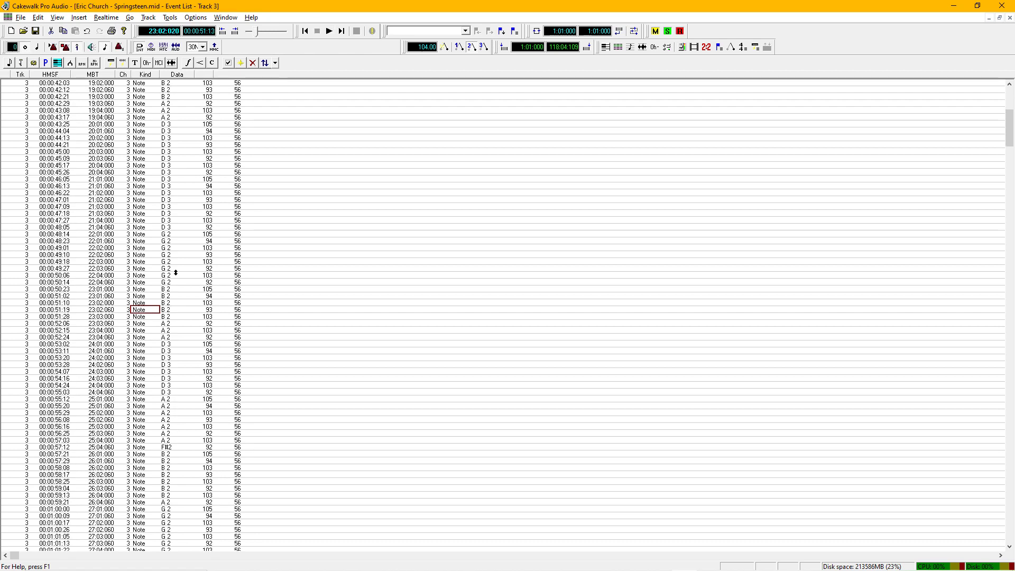
key("ctrl+Home")
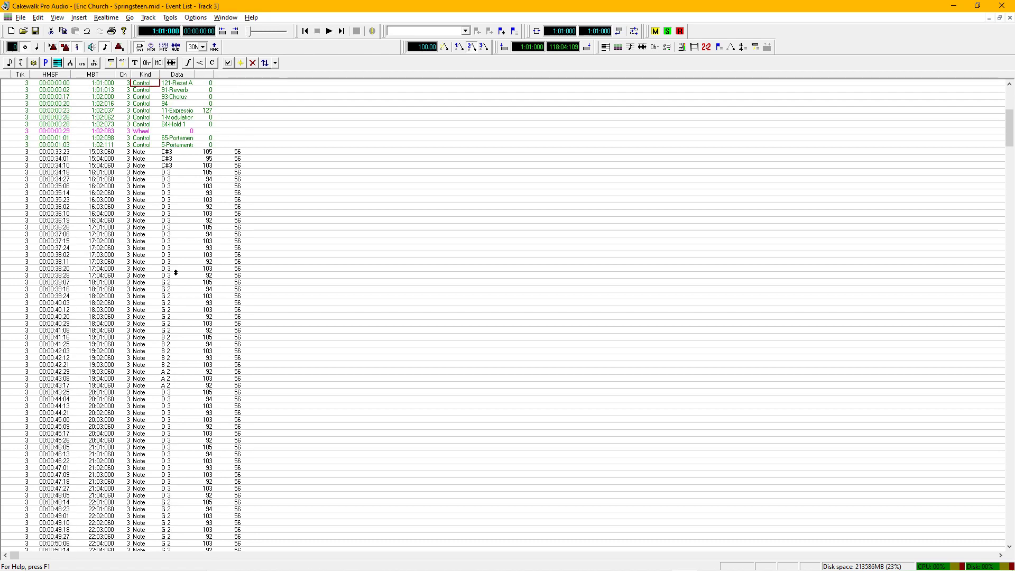
Step: Check the 2-sharp key signature in the Meter/Key view, then close it and the event list
left_click(743, 48)
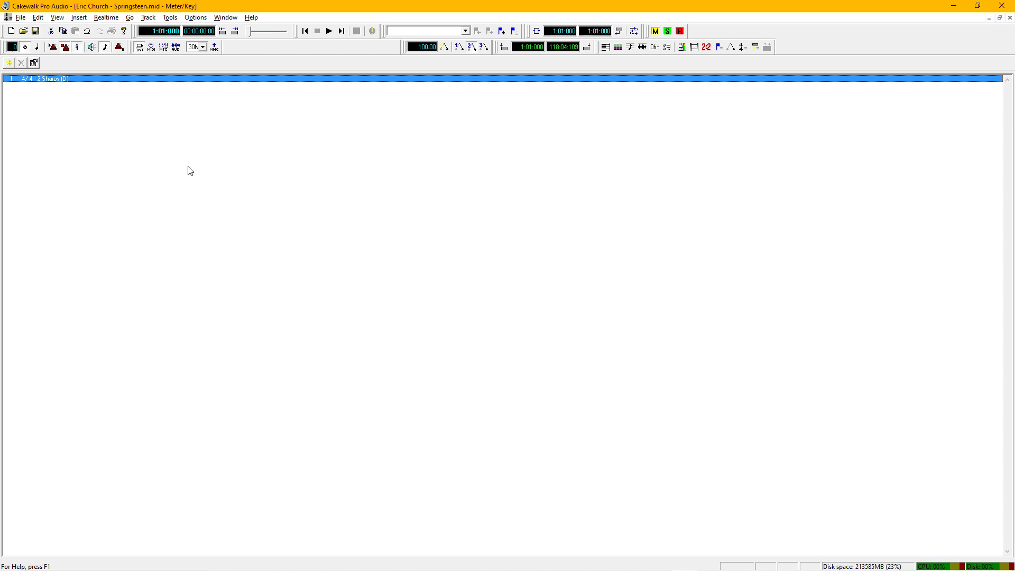
key("ctrl+F6")
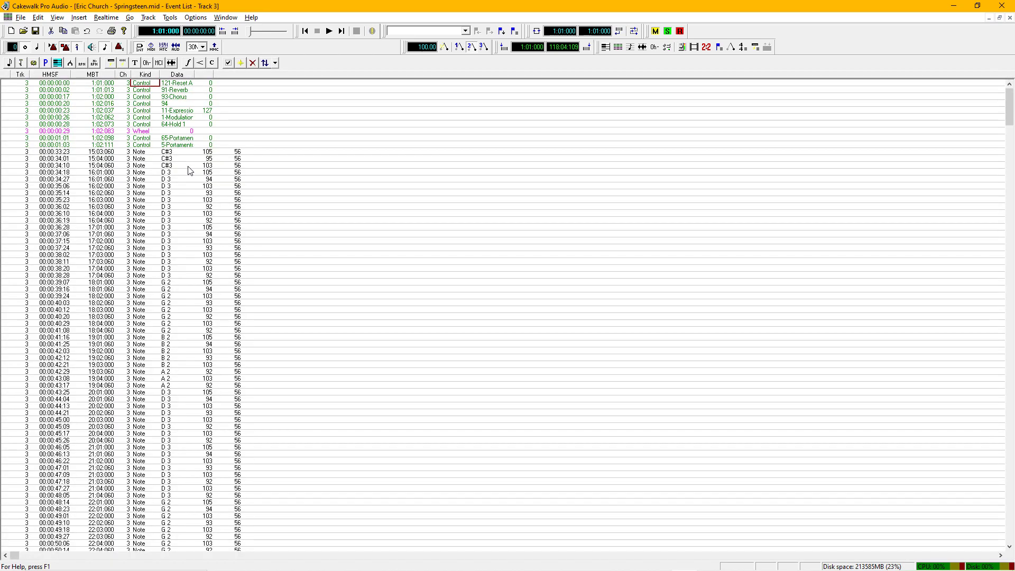
key("ctrl+F6")
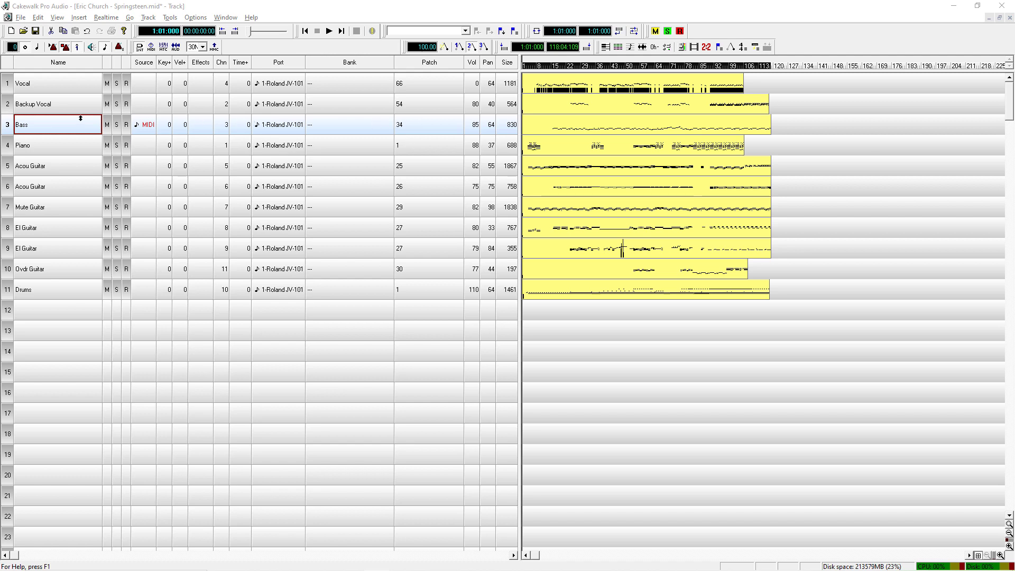
Step: Select the Vocal track, resize and restore the pane splitter, and widen the Chn column slightly
left_click(61, 86)
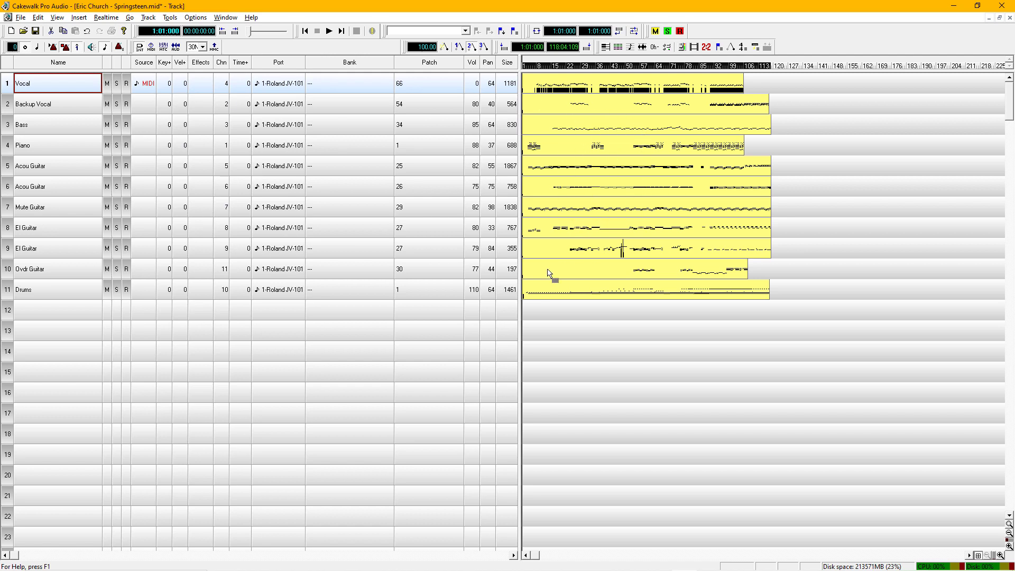
left_click_drag(521, 388, 173, 361)
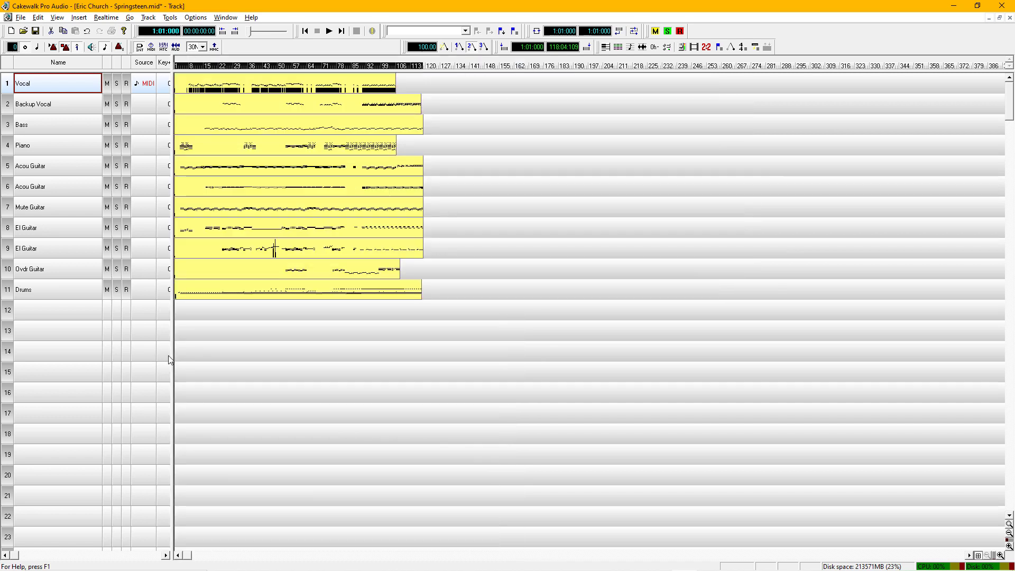
double_click(173, 360)
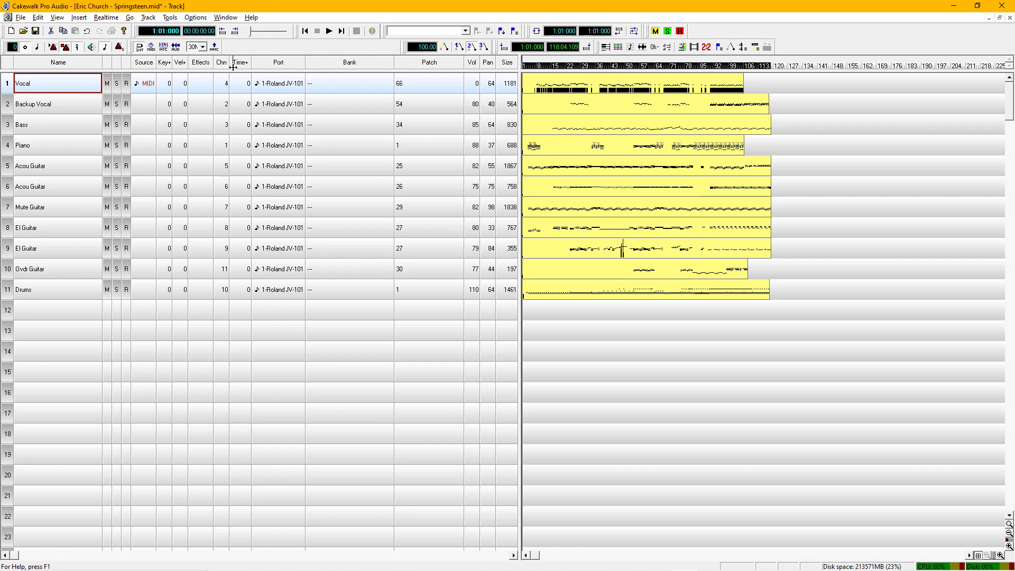
left_click_drag(234, 67, 236, 67)
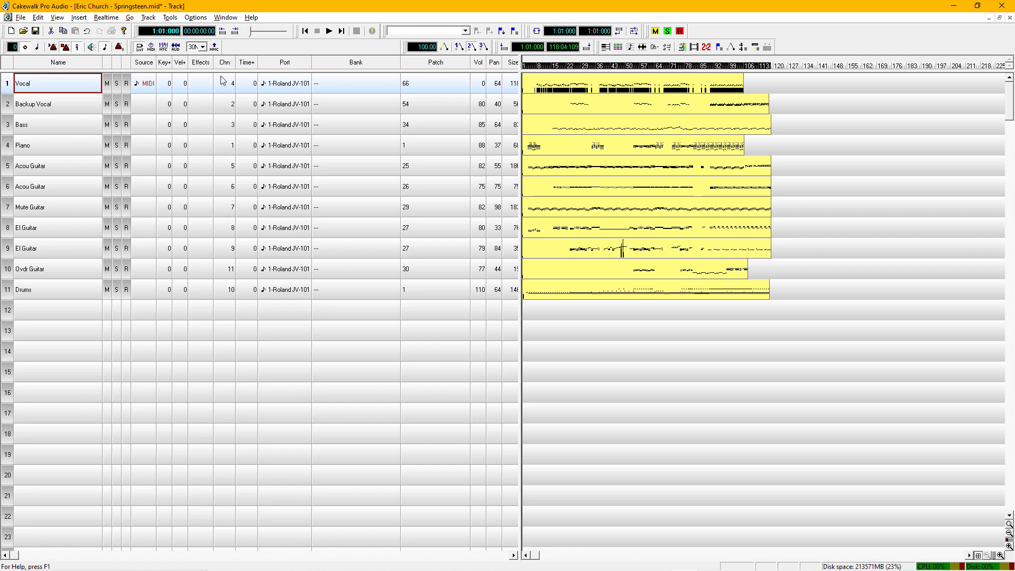
Step: Sort the tracks by channel in ascending order using Track > Sort
left_click(148, 19)
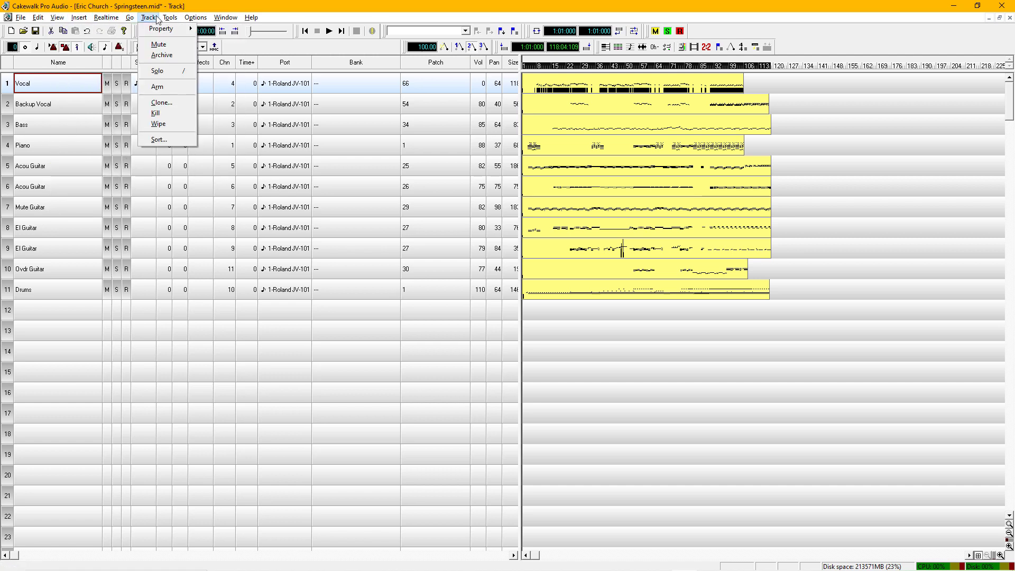
left_click(158, 140)
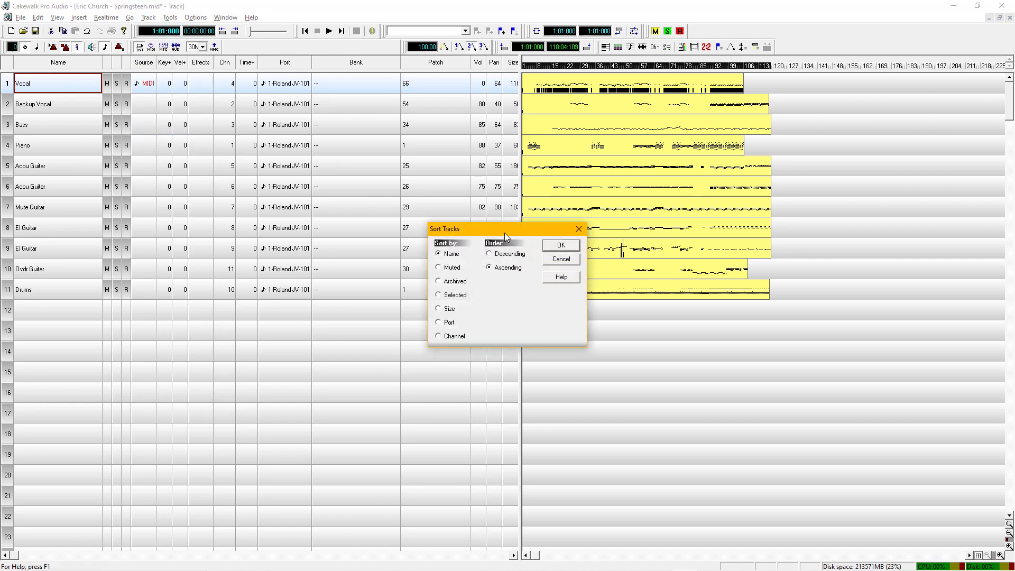
left_click_drag(503, 233, 441, 319)
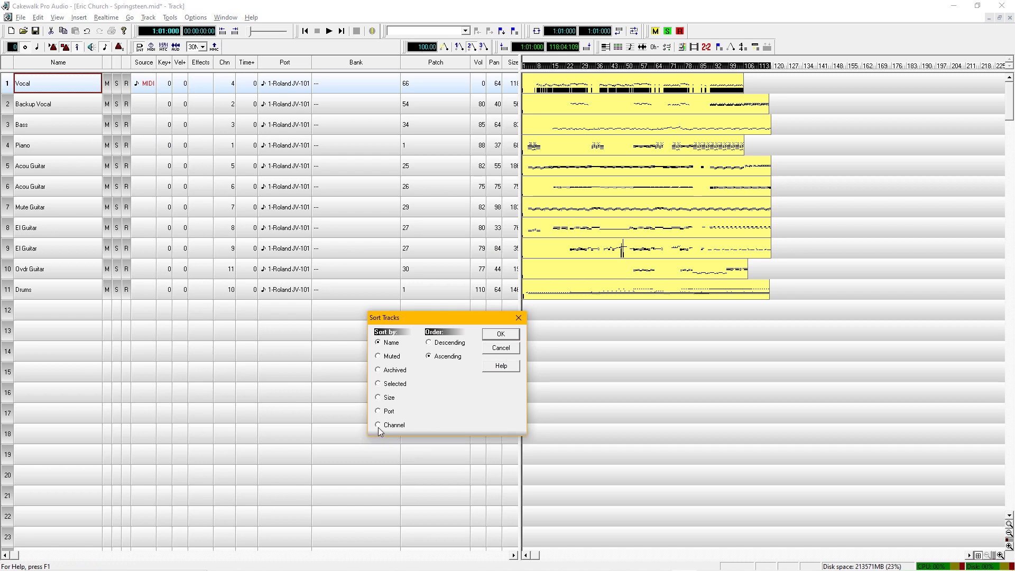
left_click(497, 334)
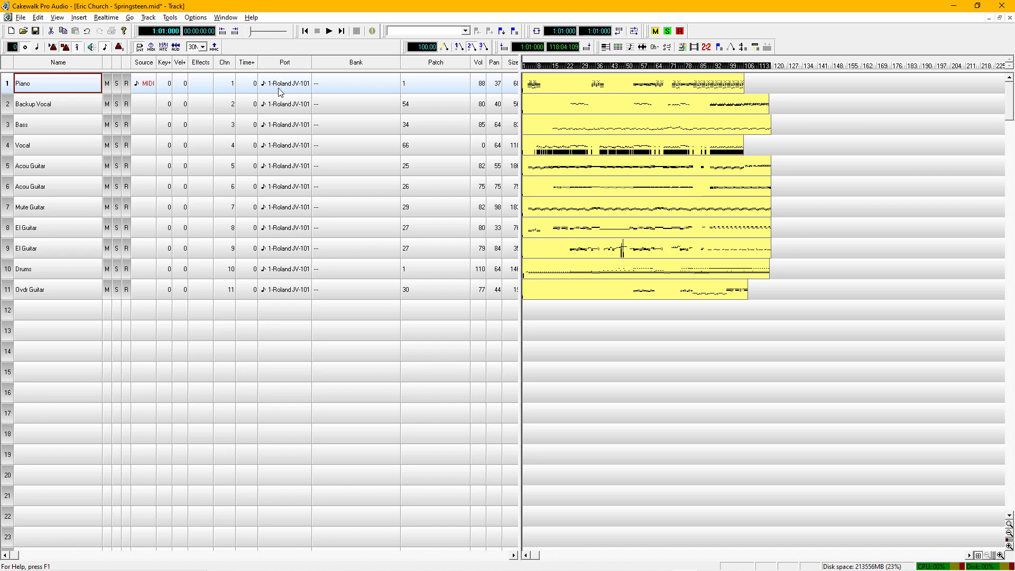
Step: Select the Vocal track, start playback, then select the Drums track row
left_click(66, 142)
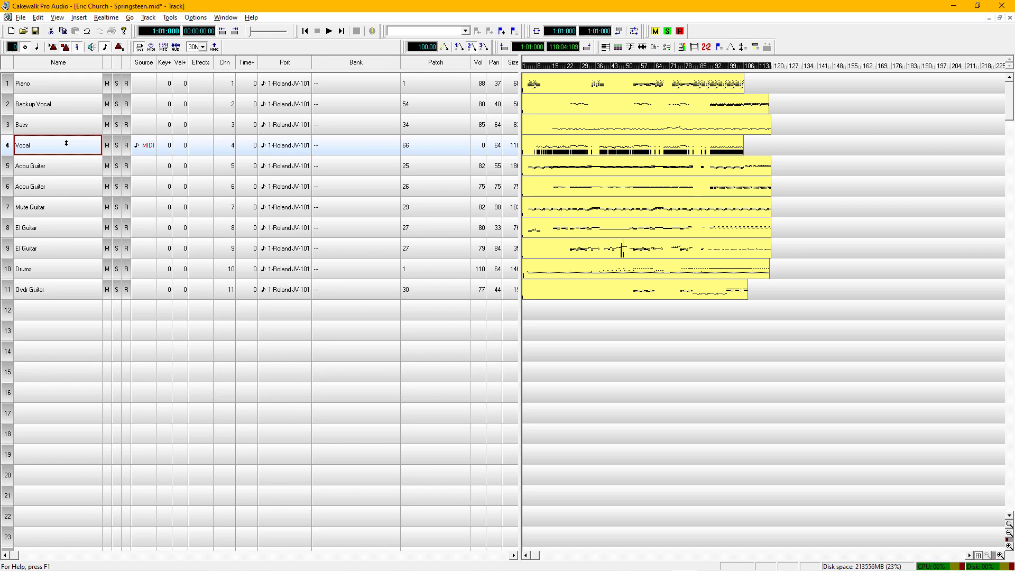
key("space")
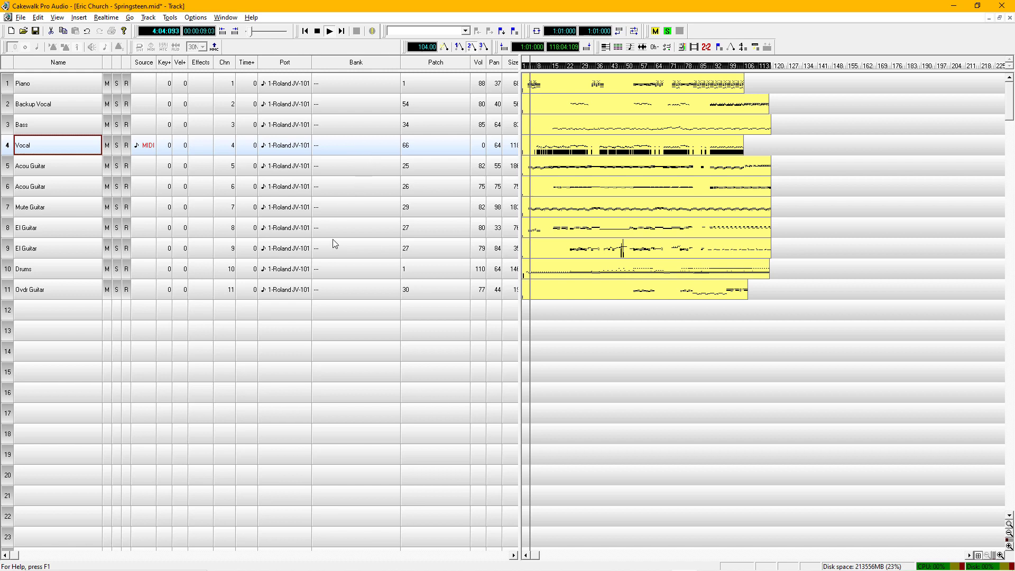
left_click(345, 267)
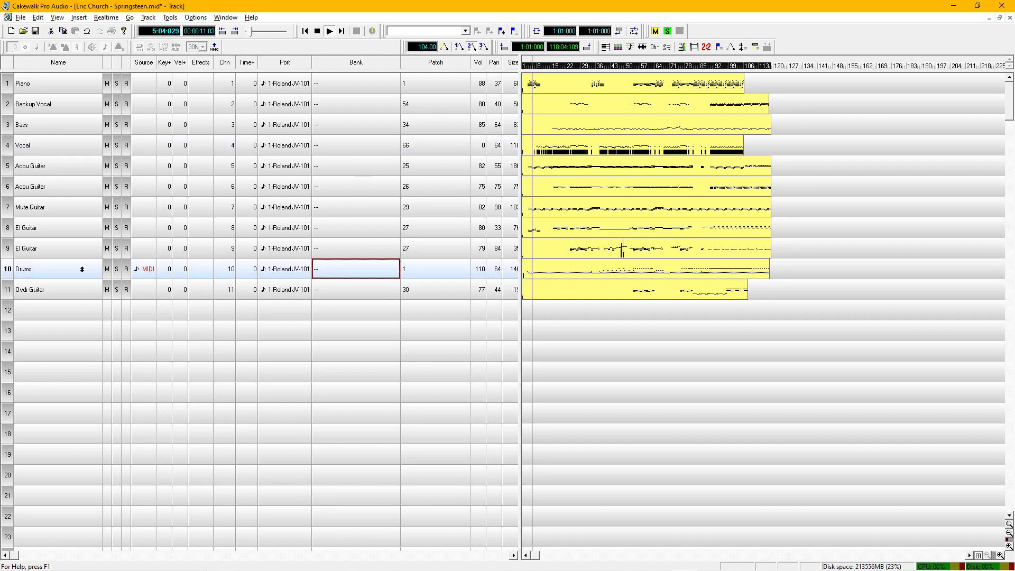
left_click(69, 270)
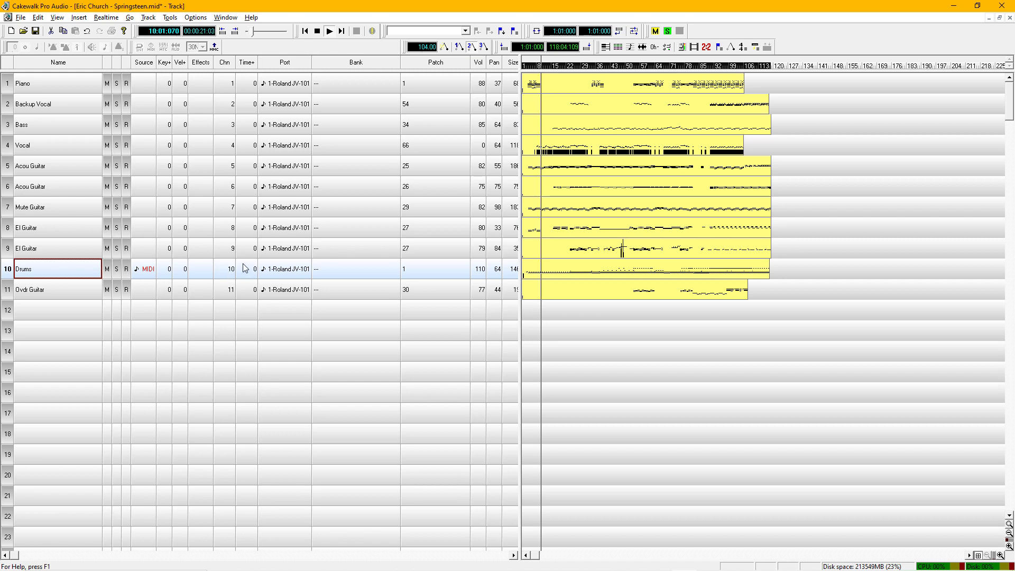
Step: Assign the 10371-Roland JV-1010 GM bank to the Piano and Backup Vocal tracks
double_click(359, 88)
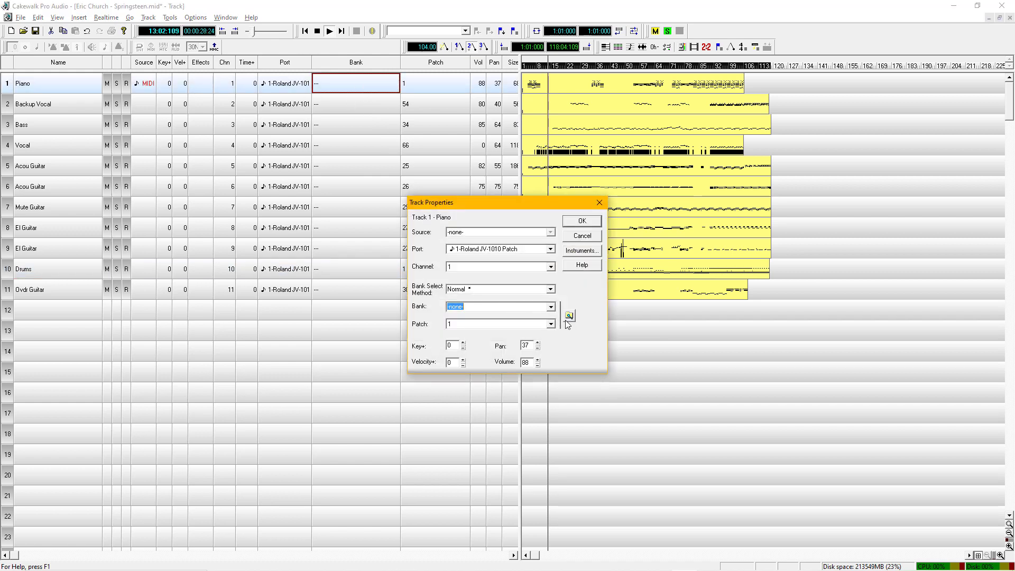
left_click(551, 306)
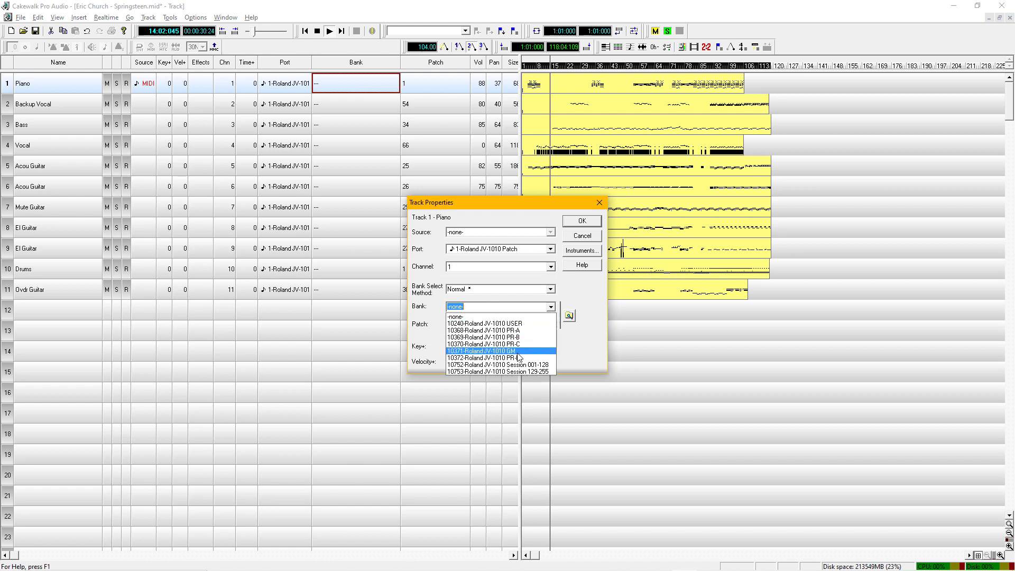
left_click(517, 350)
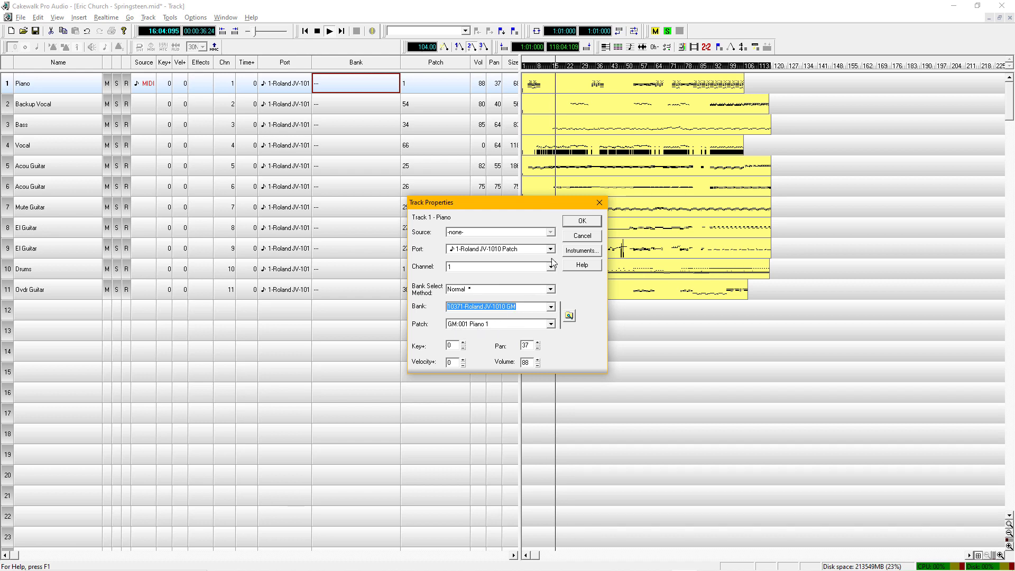
left_click(581, 221)
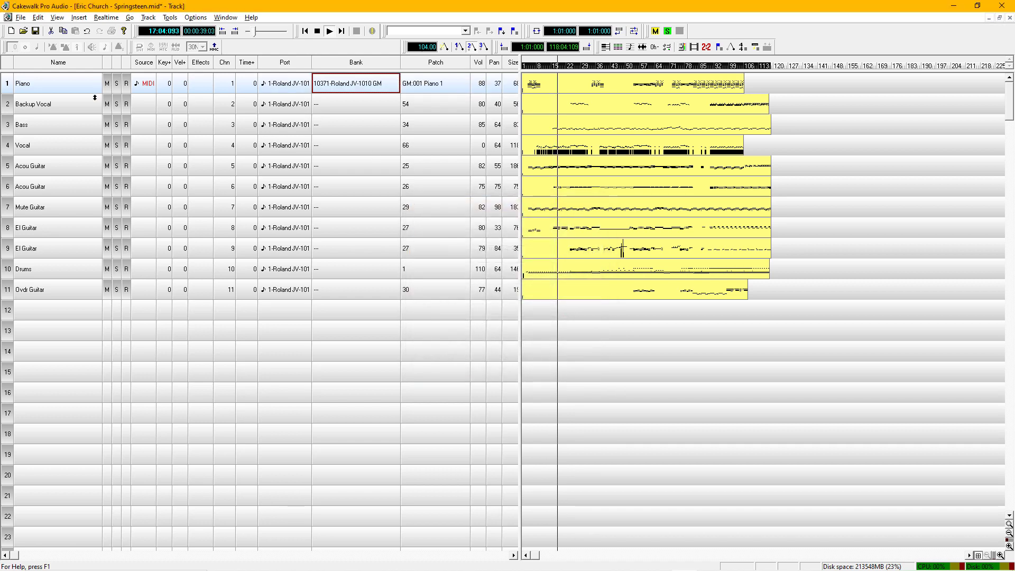
double_click(345, 103)
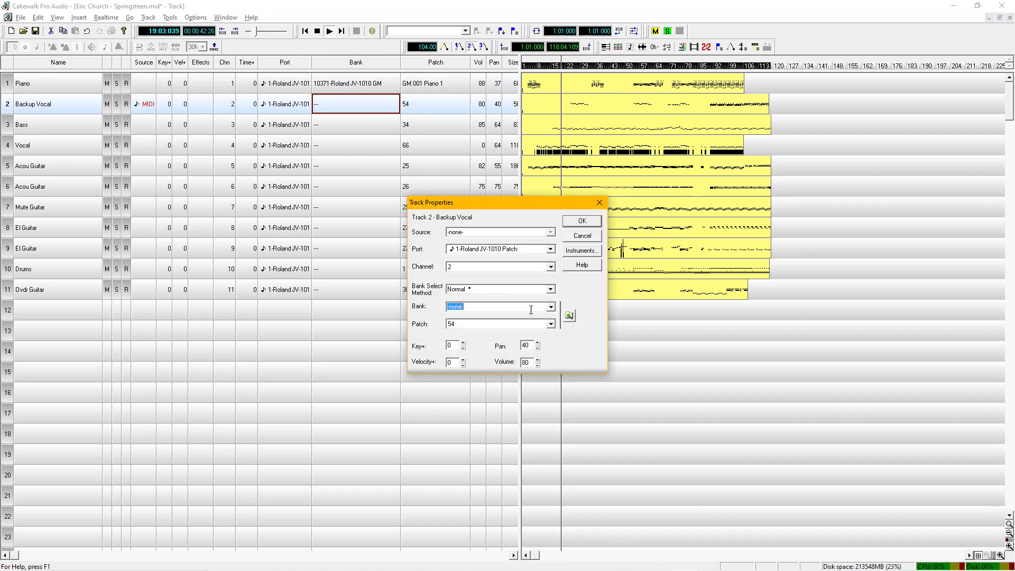
left_click(551, 307)
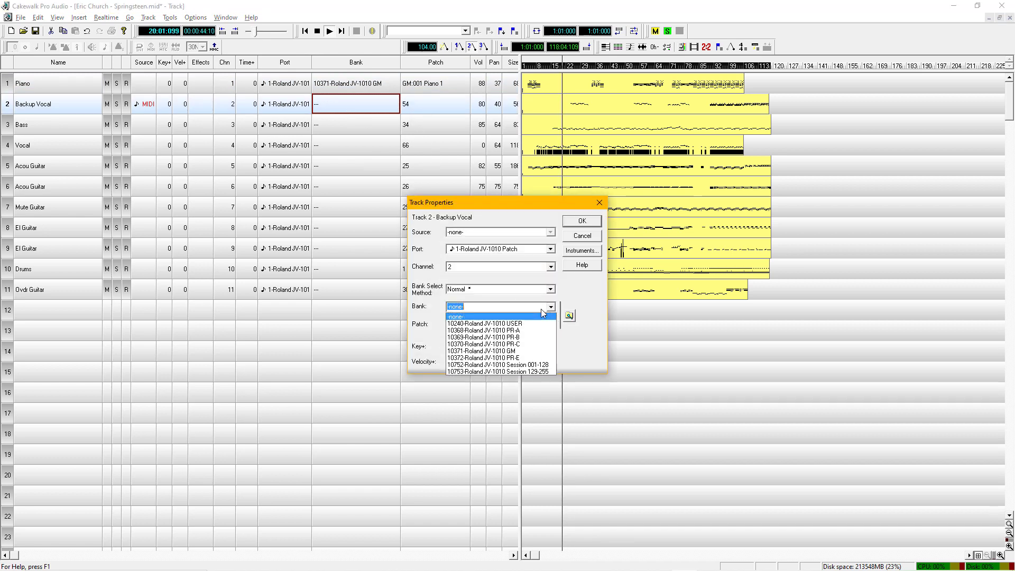
left_click(513, 353)
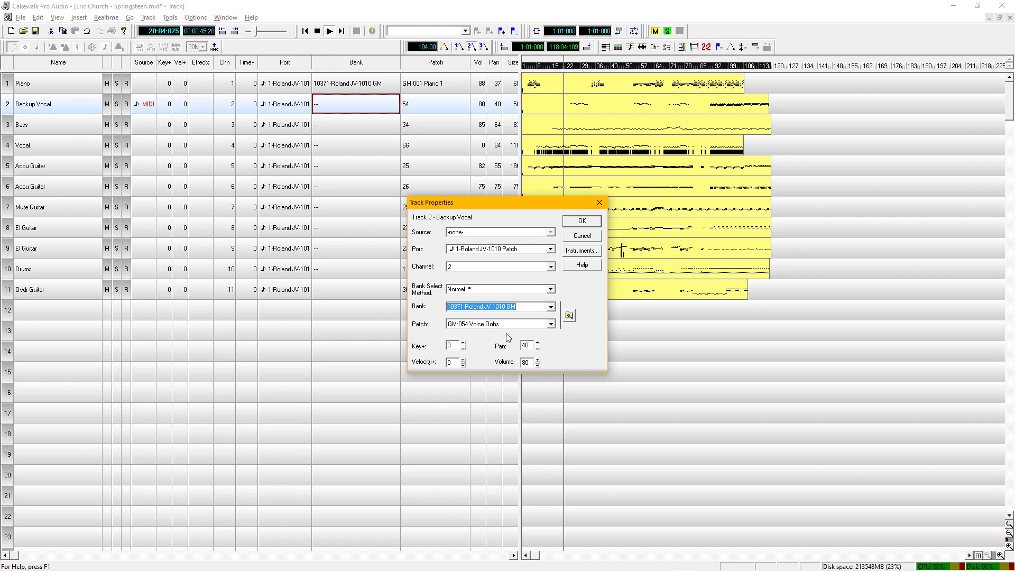
left_click(582, 221)
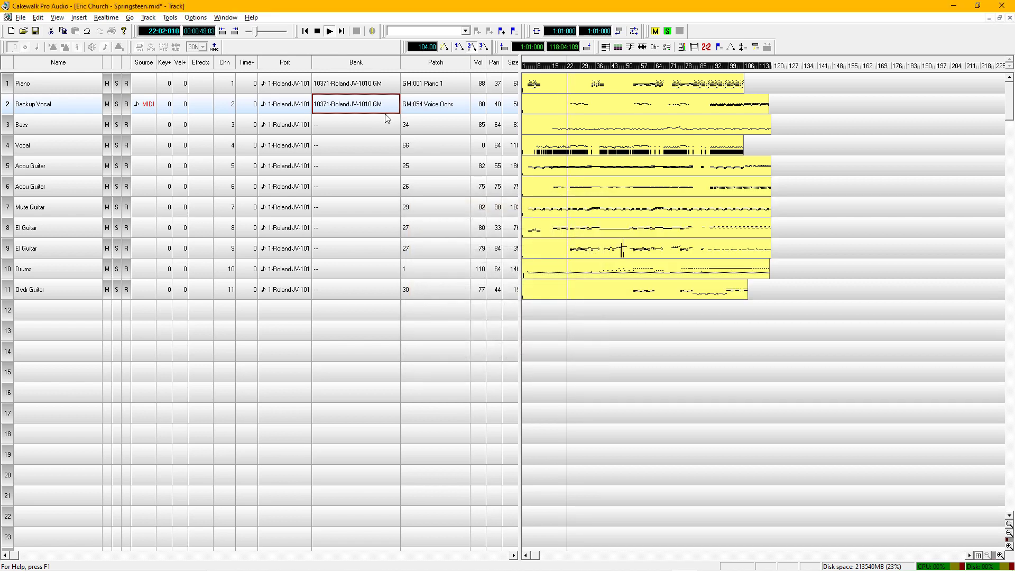
Step: Give the Bass track the JV-1010 GM bank, then solo-audition Backup Vocal and Bass
left_click(354, 130)
double_click(354, 130)
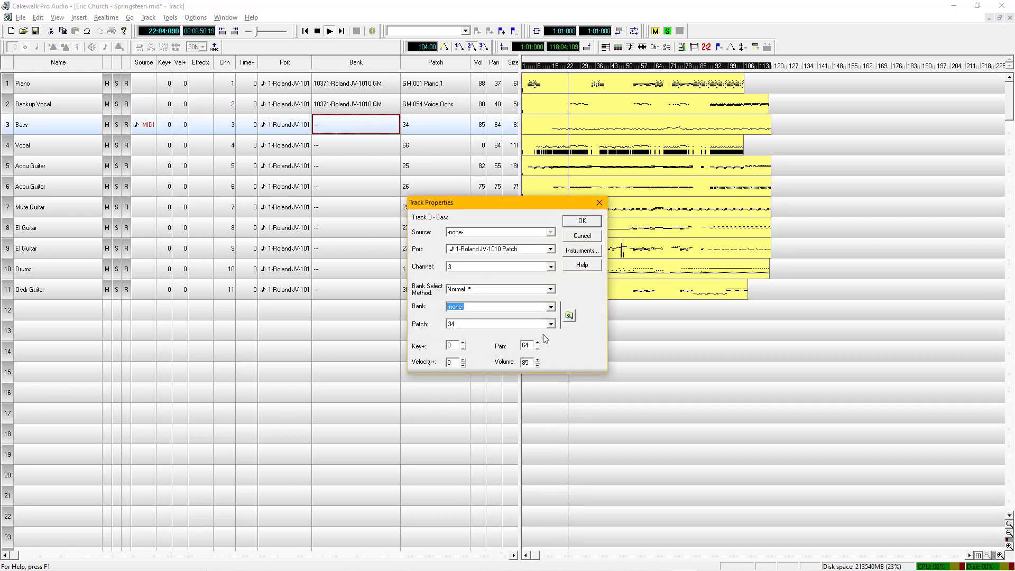
left_click(550, 306)
left_click(510, 351)
left_click(580, 221)
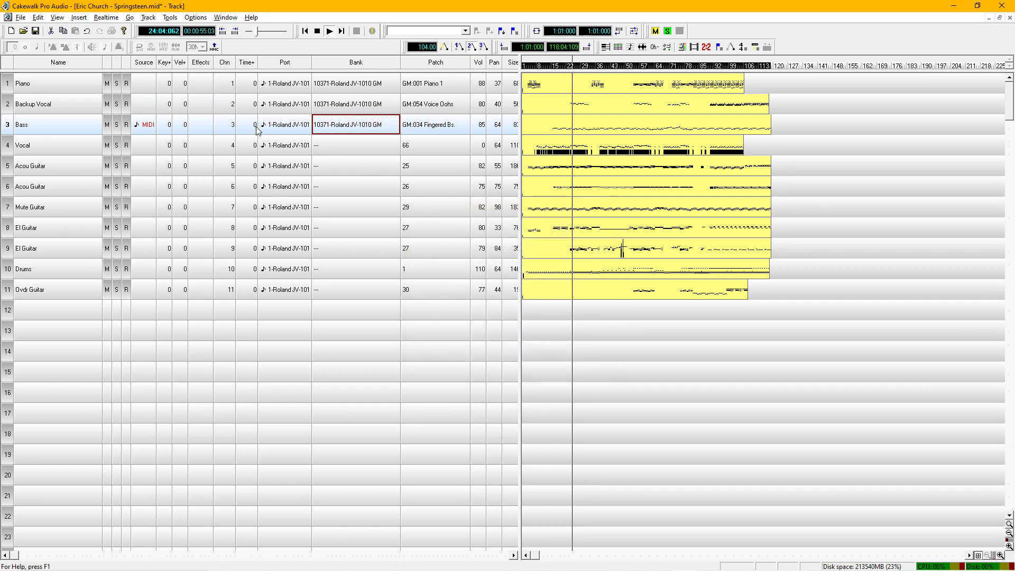
left_click(117, 104)
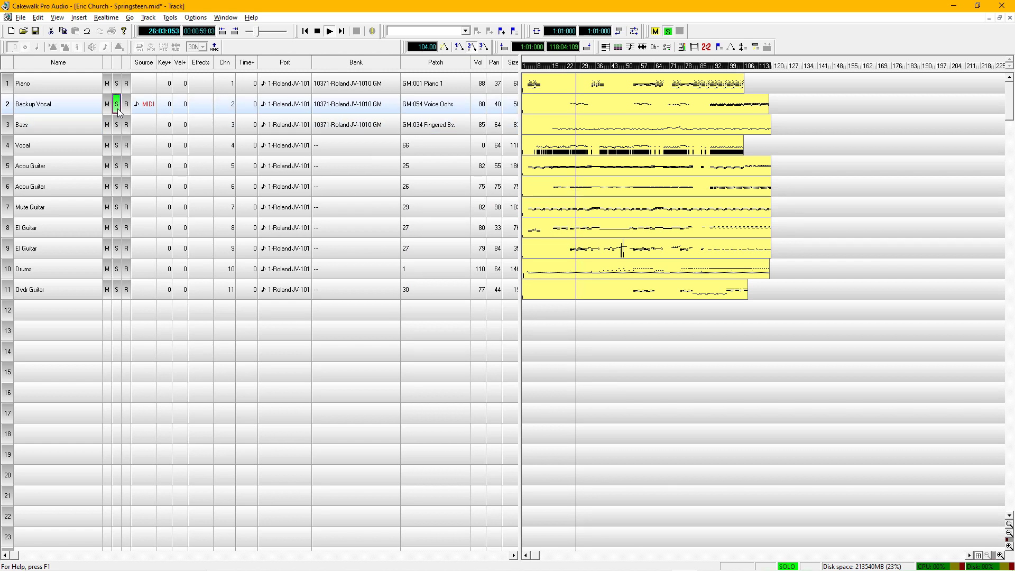
left_click(118, 108)
left_click(117, 125)
left_click(118, 126)
Step: Set the Vocal track to the 10371-Roland JV-1010 GM bank and stop playback
double_click(339, 153)
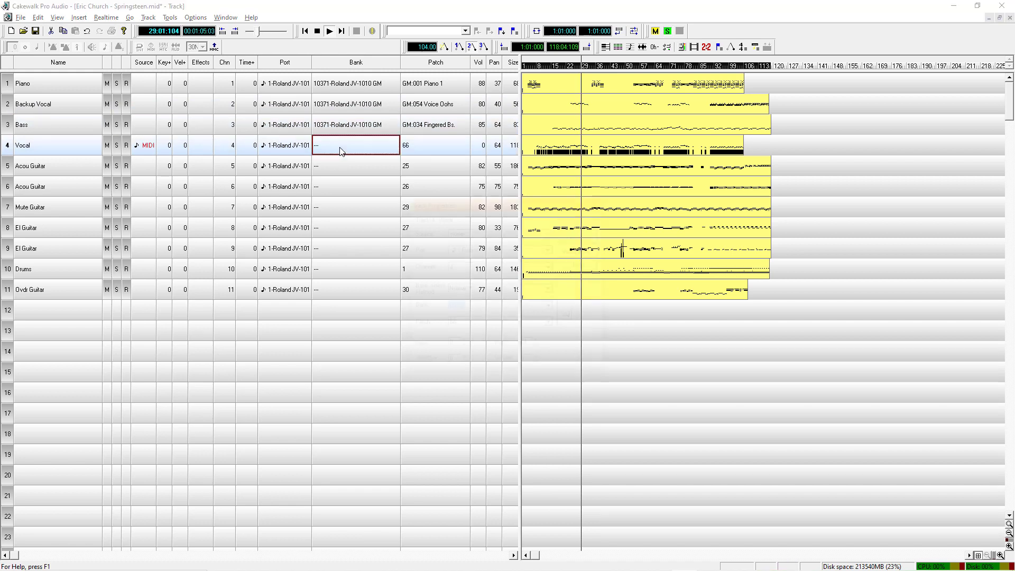
left_click(550, 307)
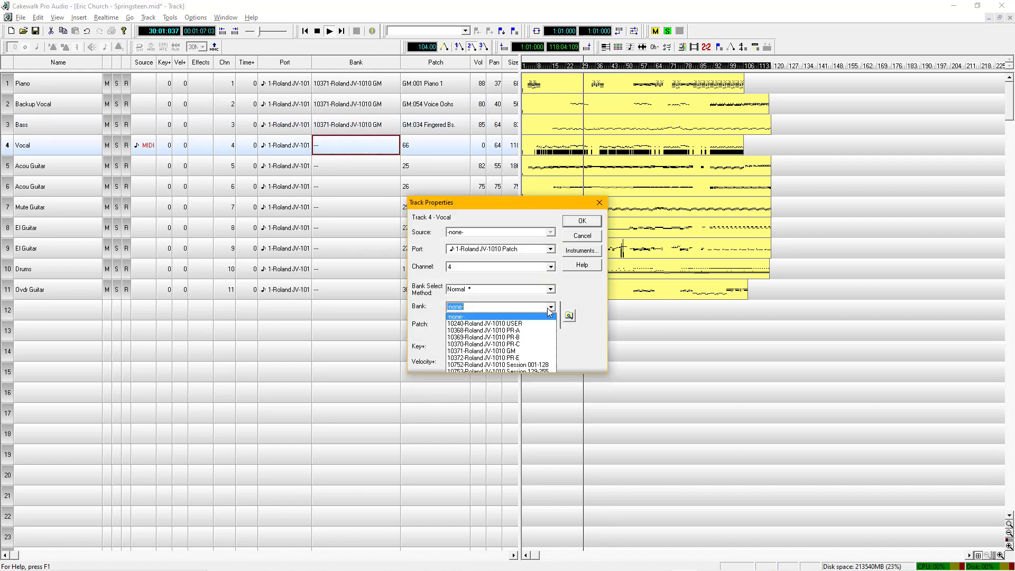
left_click(510, 352)
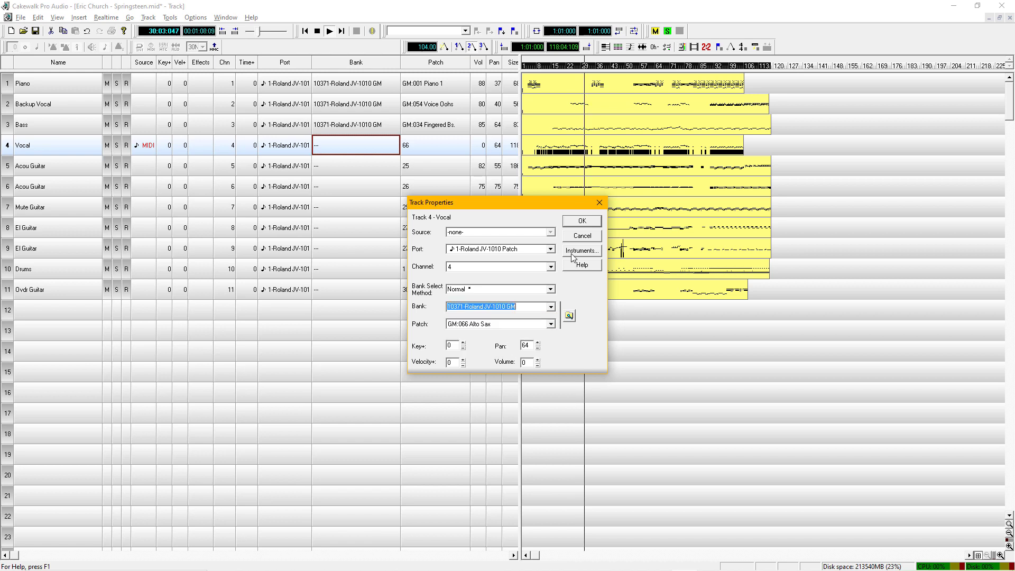
left_click(581, 222)
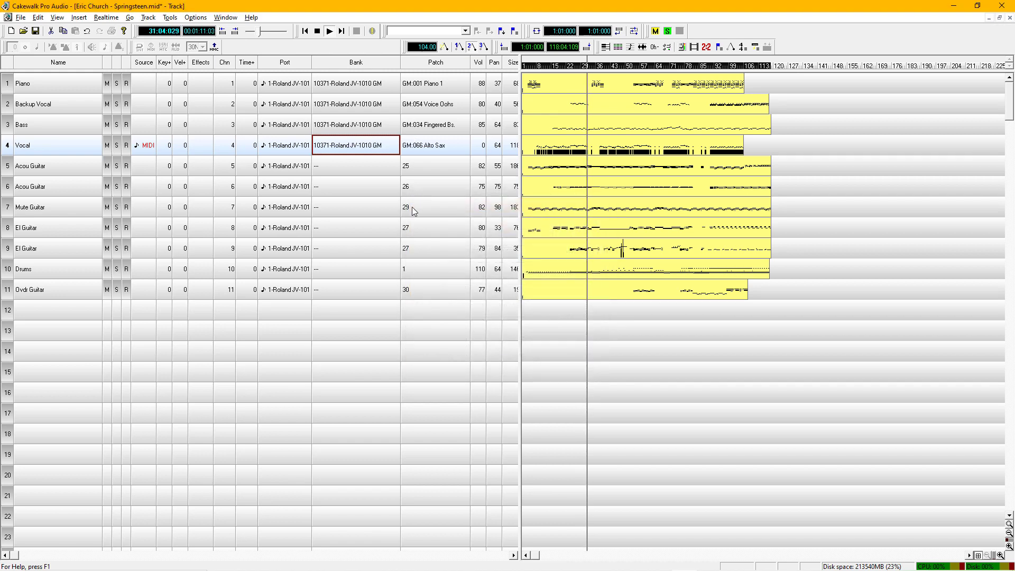
left_click(317, 31)
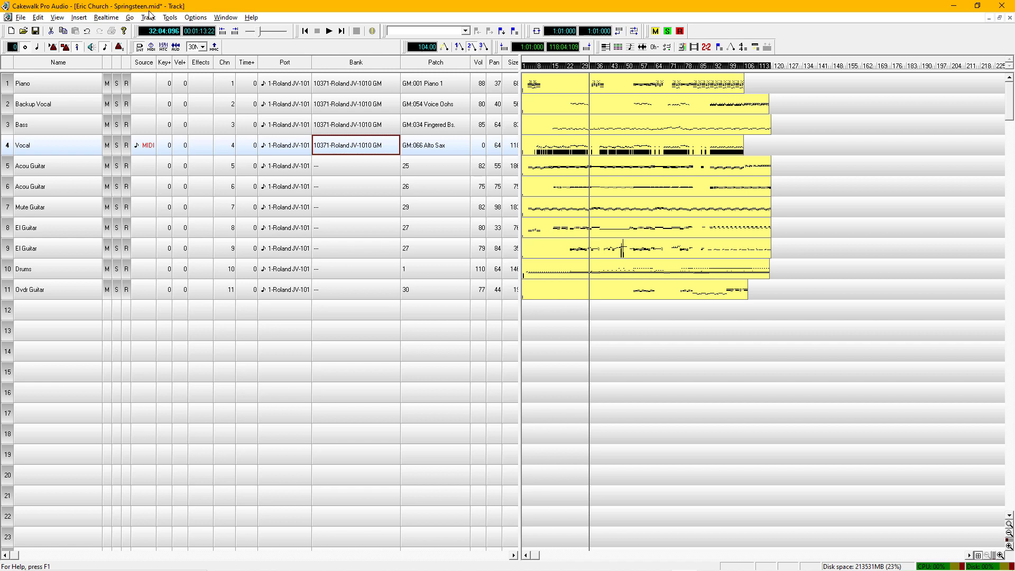
left_click(20, 17)
mouse_move(38, 17)
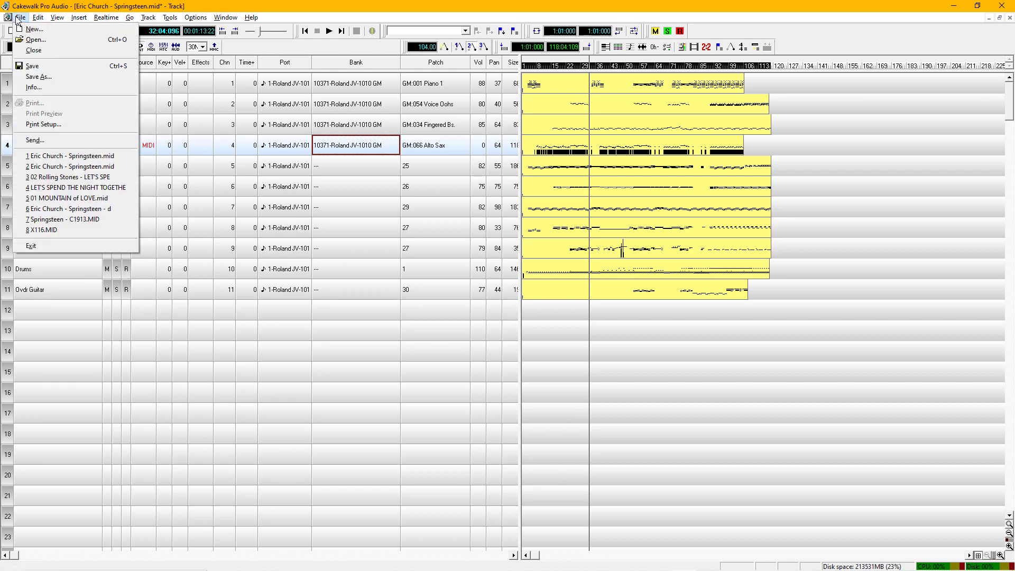
left_click(35, 77)
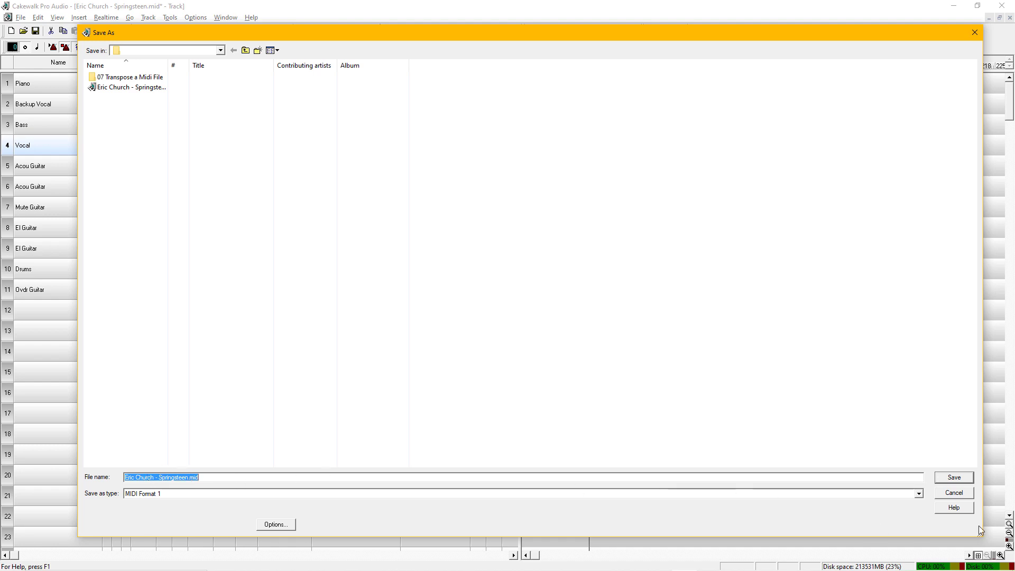
left_click(947, 494)
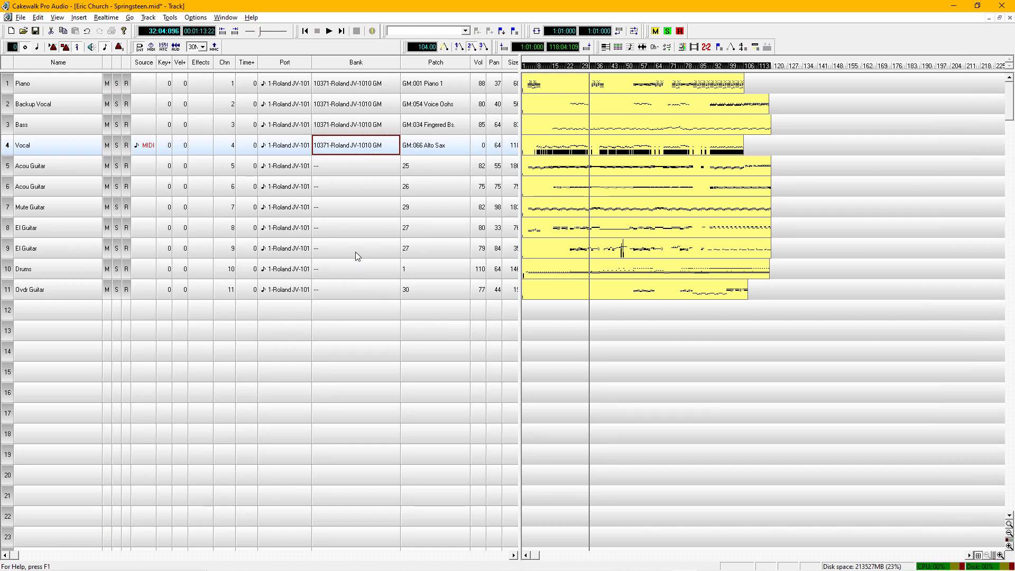
Step: Select the Accou Guitar bank cell, check the meter/key signature view, then close it
left_click(356, 170)
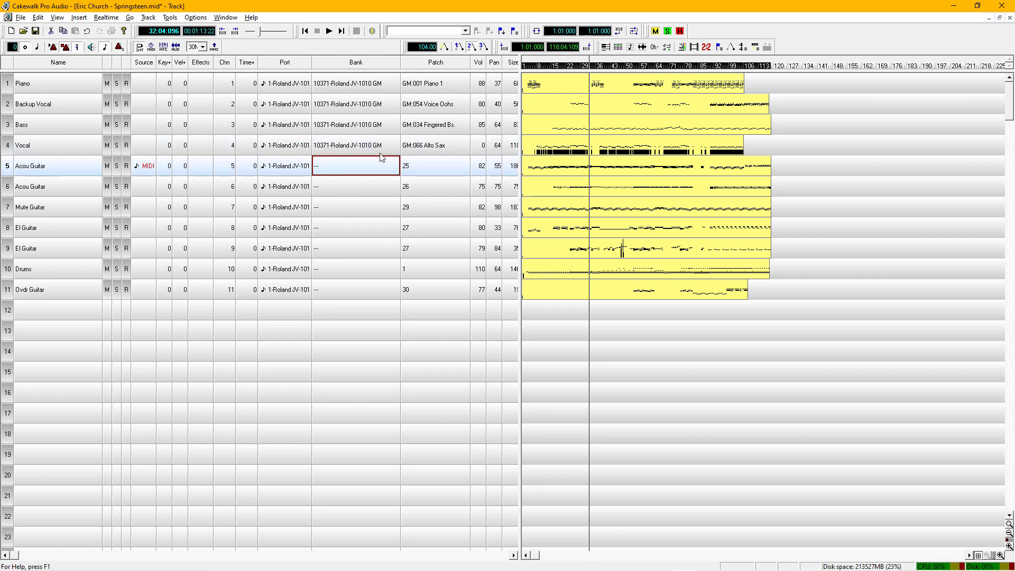
left_click(742, 47)
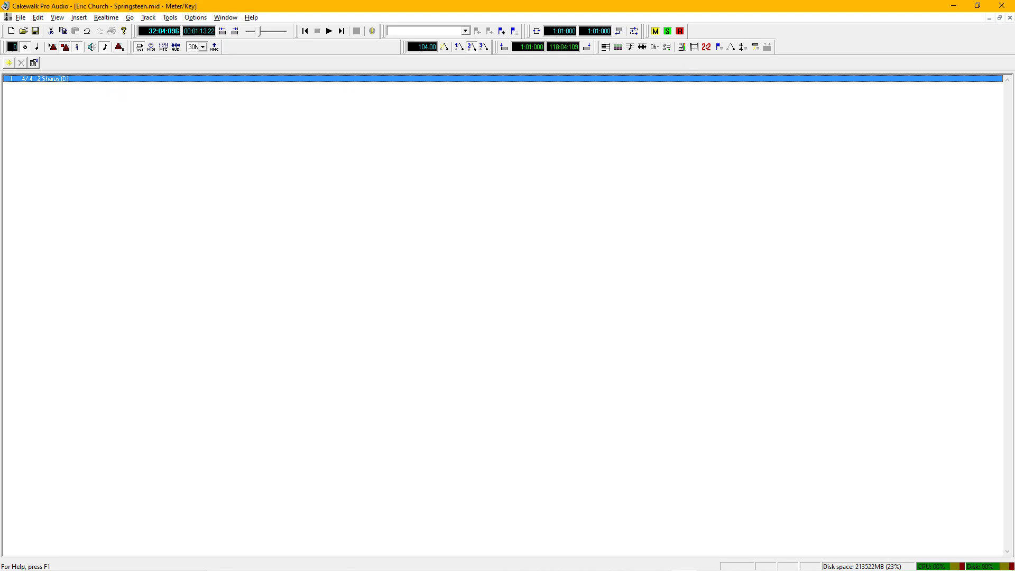
left_click(1010, 18)
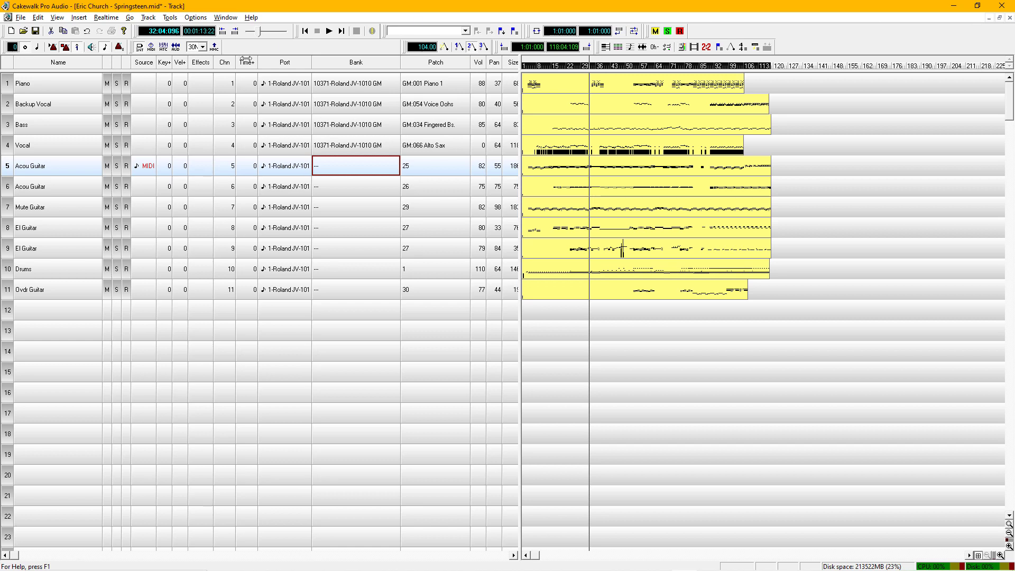
Step: Make Bass current, start playback, and view its notes in Piano Roll before returning to Track view
left_click(62, 127)
key("space")
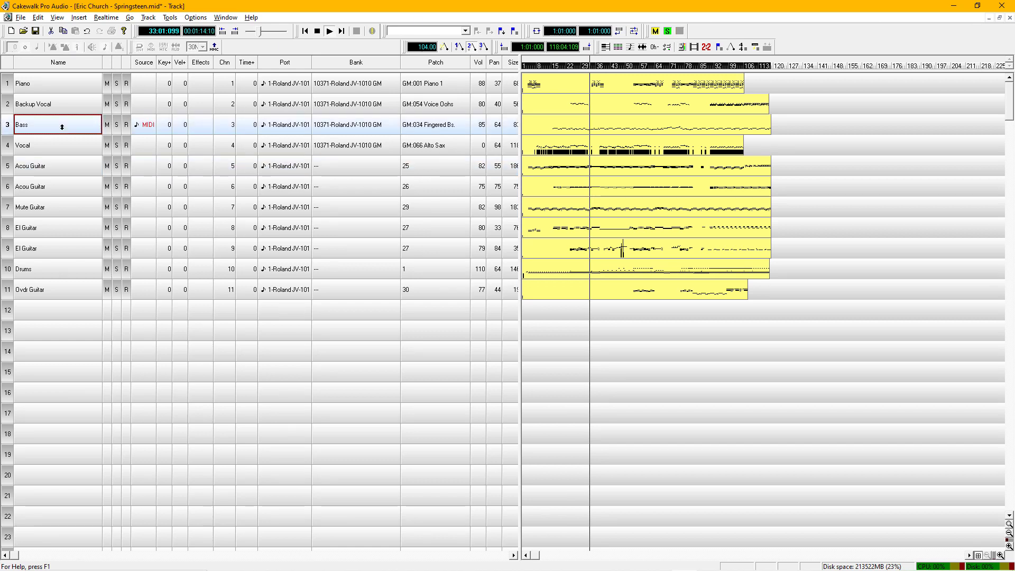
key("alt+3")
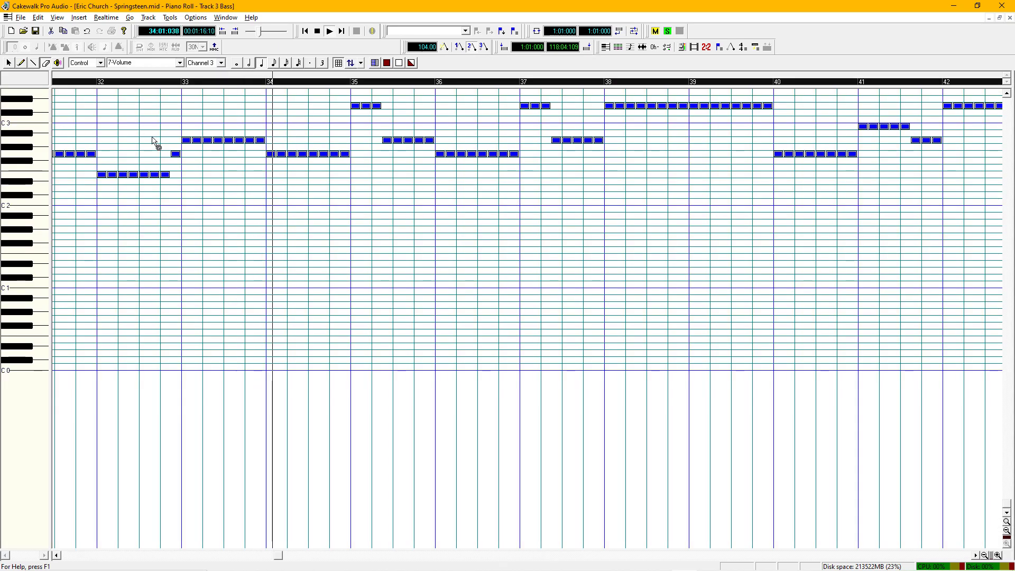
key("alt+1")
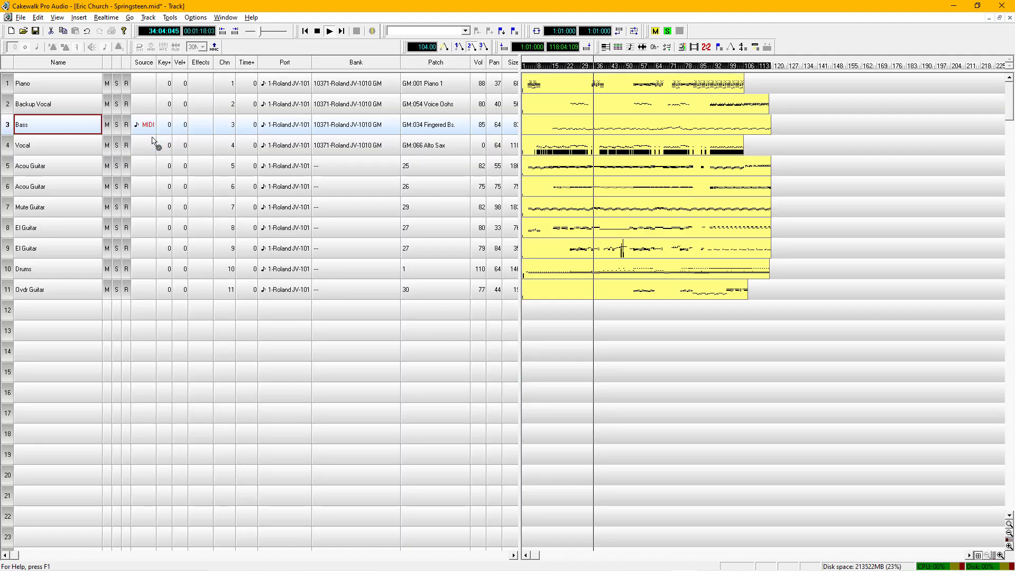
key("alt+2")
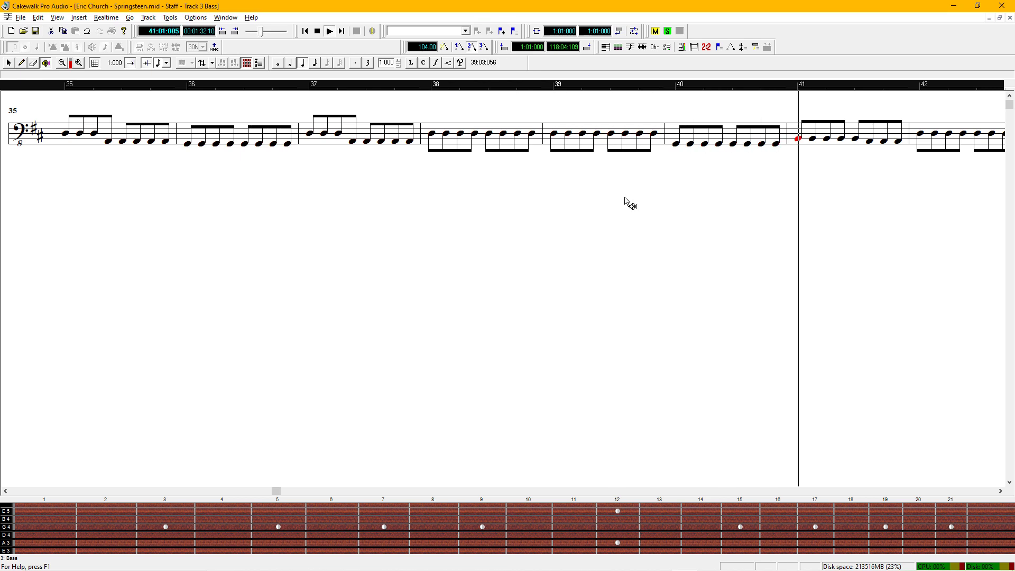
key("ctrl+F4")
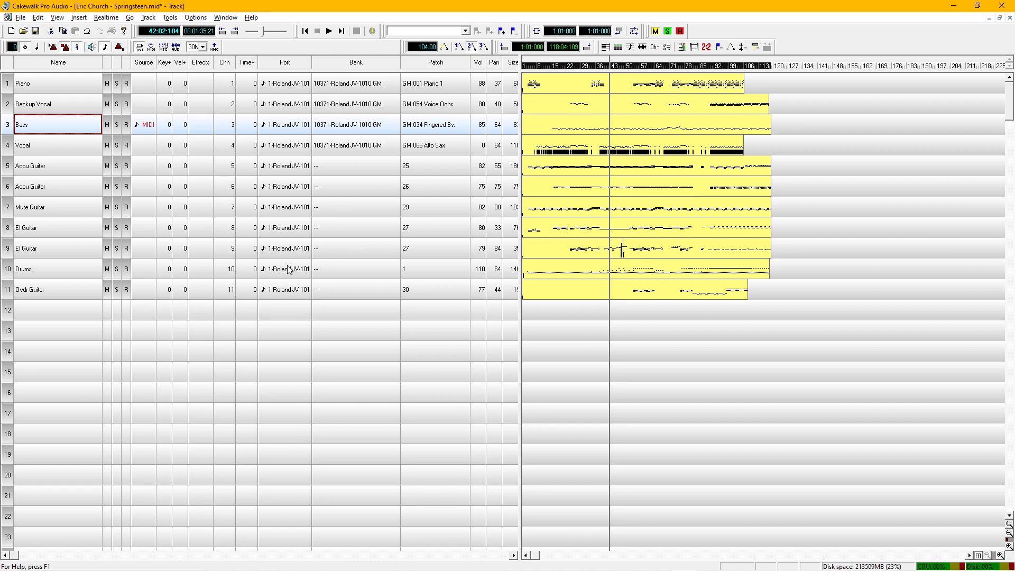
Step: Give the Drums track the 10371-Roland JV-1010 Rhythm GM bank with GM:001 GMDrumSet
left_click(347, 273)
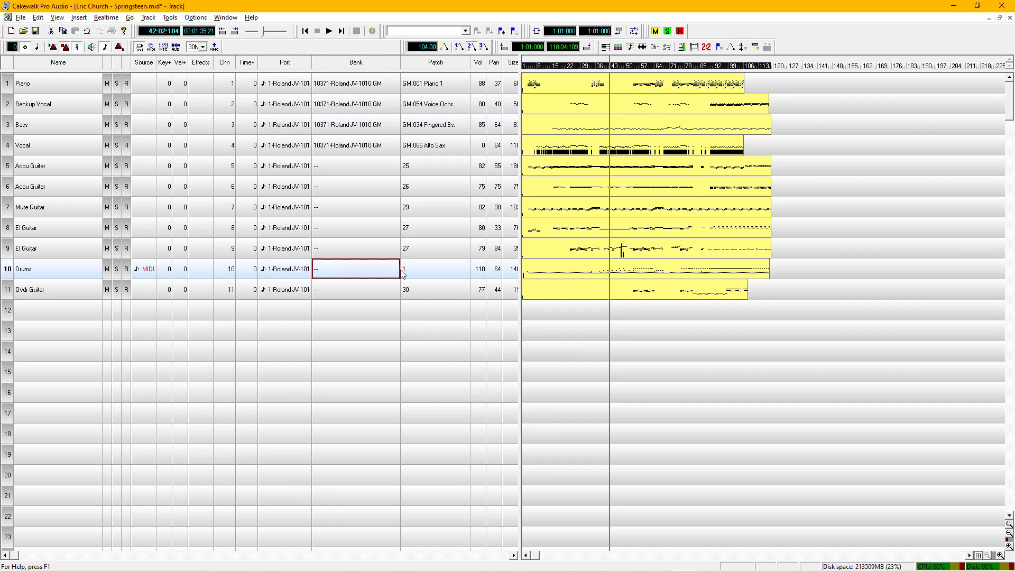
double_click(362, 270)
left_click(551, 307)
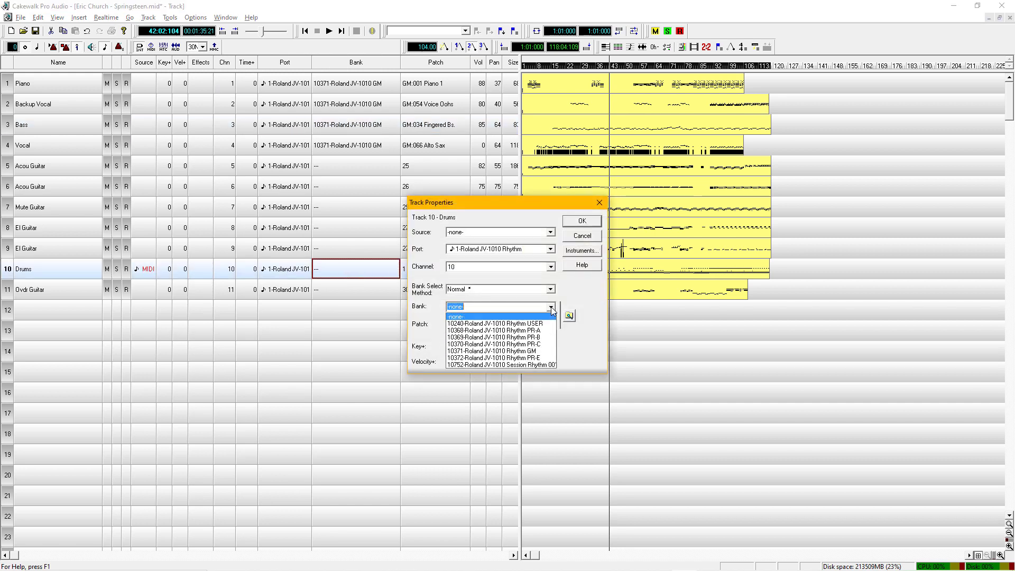
left_click(529, 351)
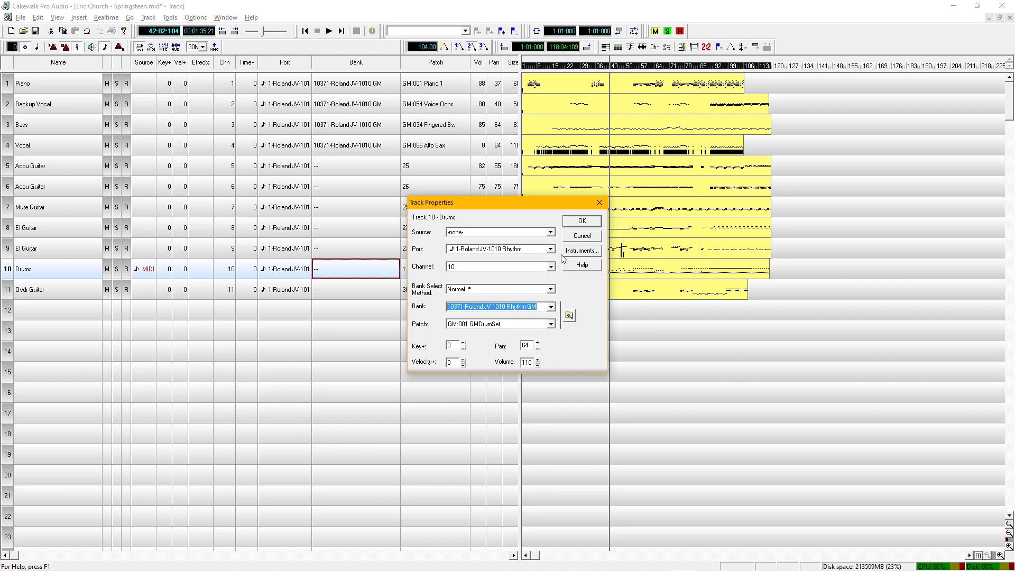
left_click(570, 221)
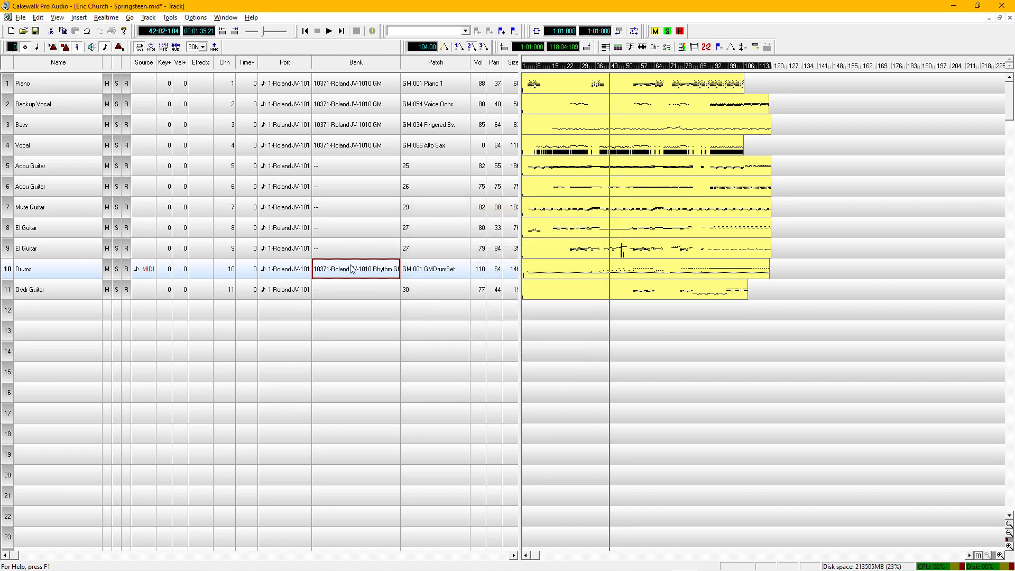
Step: Select all eleven tracks, starting from the Piano track
left_click(76, 268)
left_click(8, 86)
key("ctrl+a")
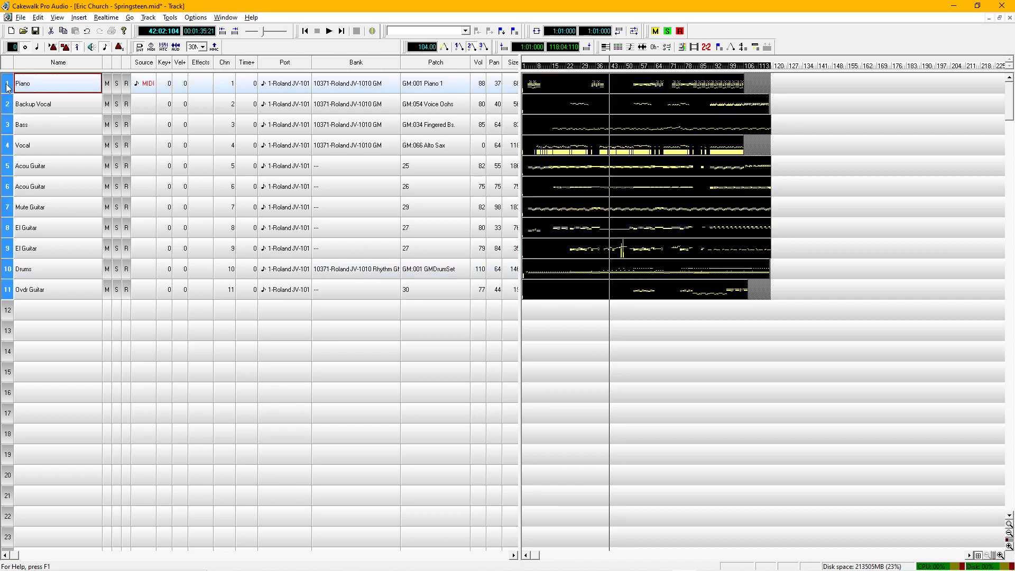
Step: Deselect Drums and apply Edit > Transpose to all the remaining tracks
left_click(8, 269)
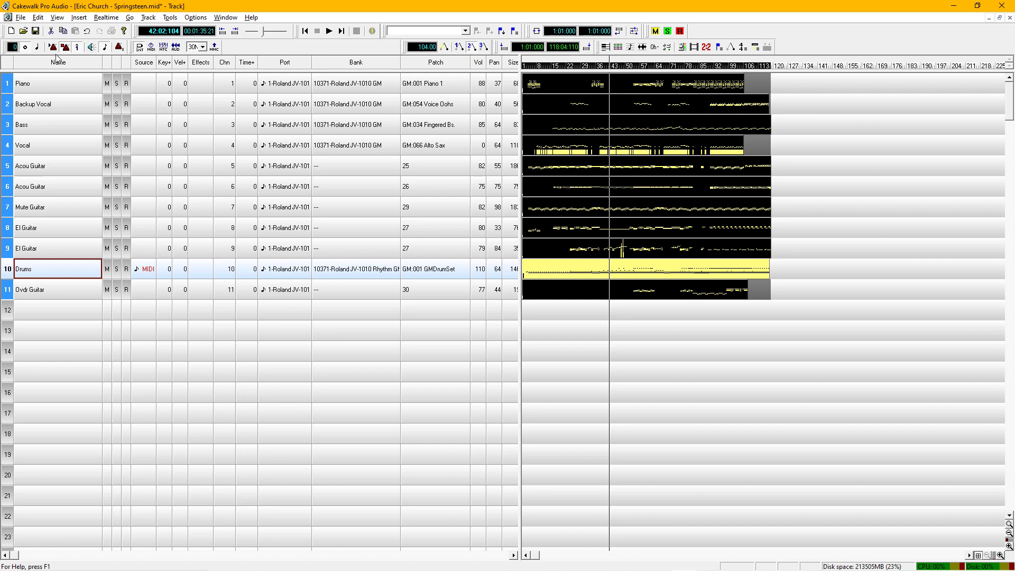
left_click(38, 18)
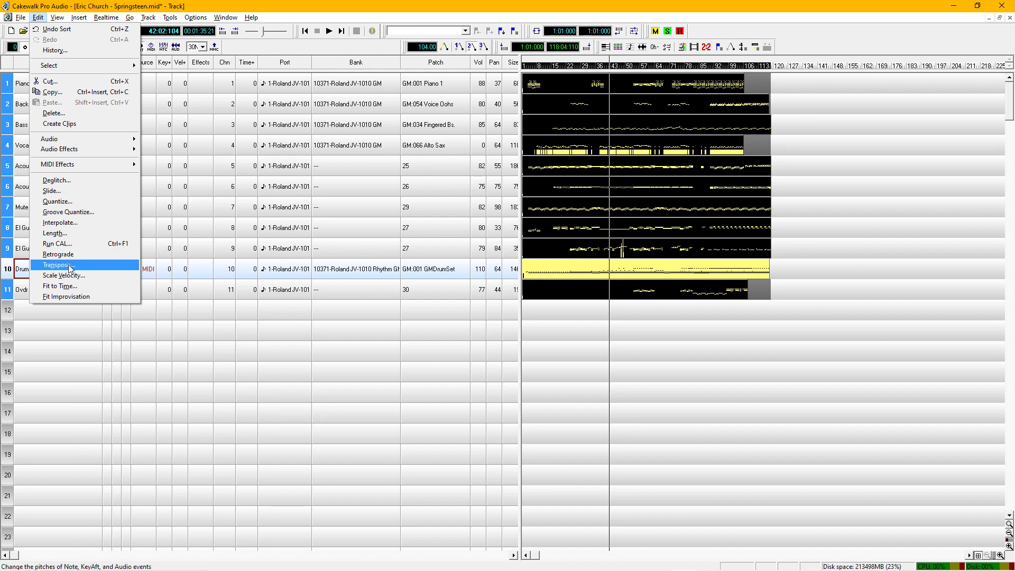
left_click(77, 266)
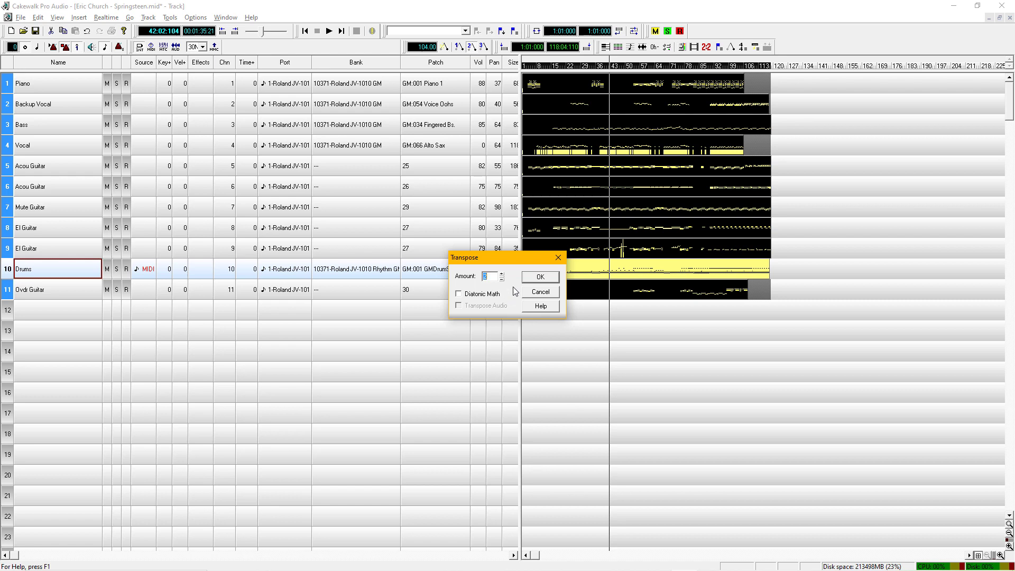
left_click(540, 277)
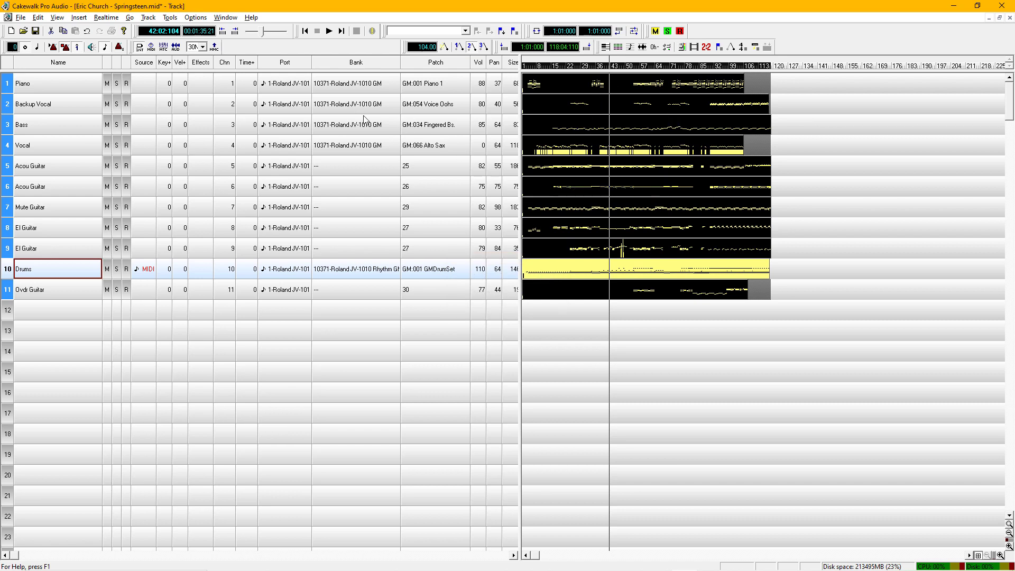
Step: Restart playback near the song's beginning with Mute Guitar as the current track
left_click(8, 86, "shift")
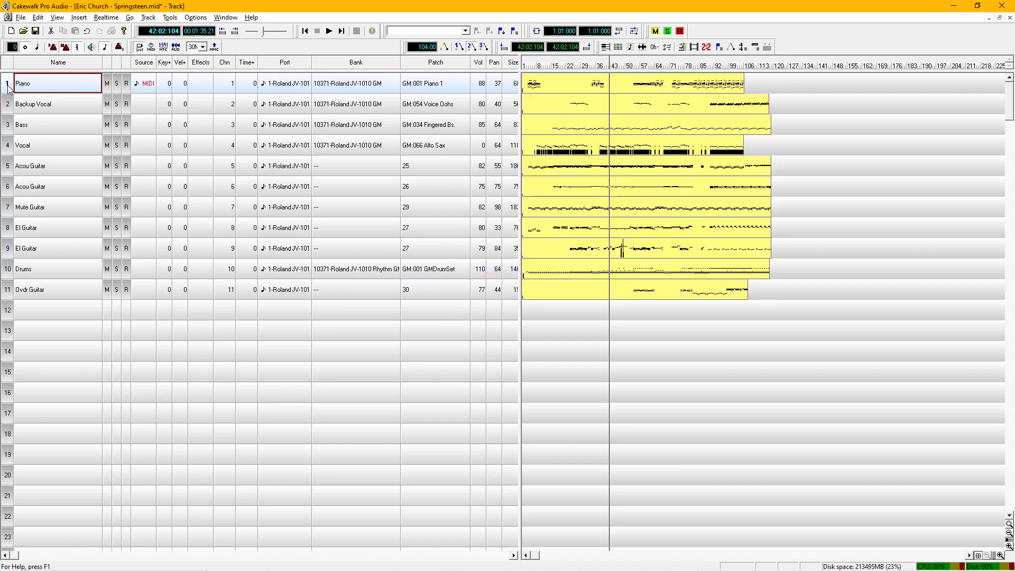
left_click(306, 32)
left_click(328, 31)
left_click(77, 207)
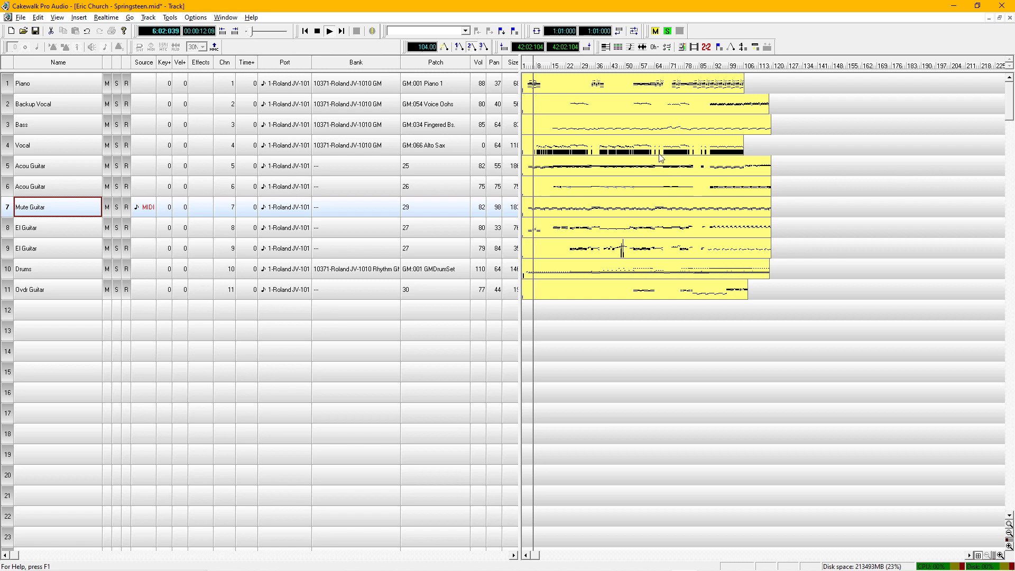
Step: Briefly solo Acou Guitar, then solo Bass and open its Event List
left_click(116, 165)
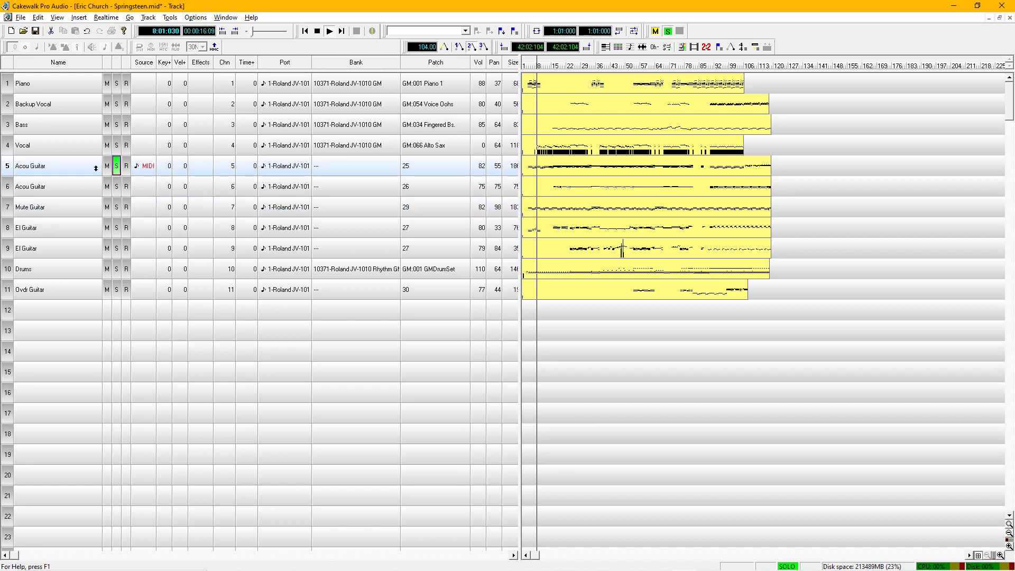
left_click(82, 167)
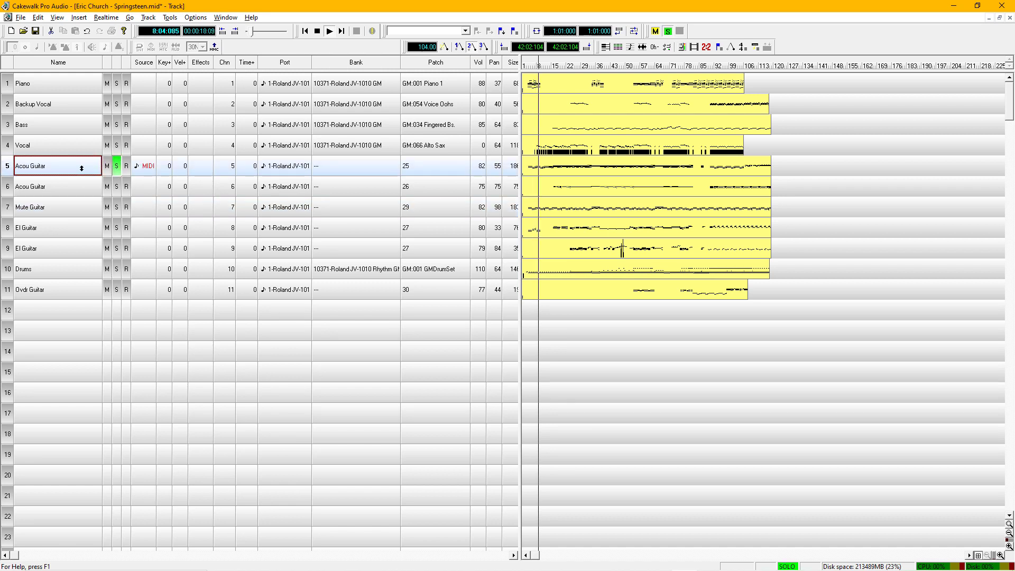
left_click(116, 172)
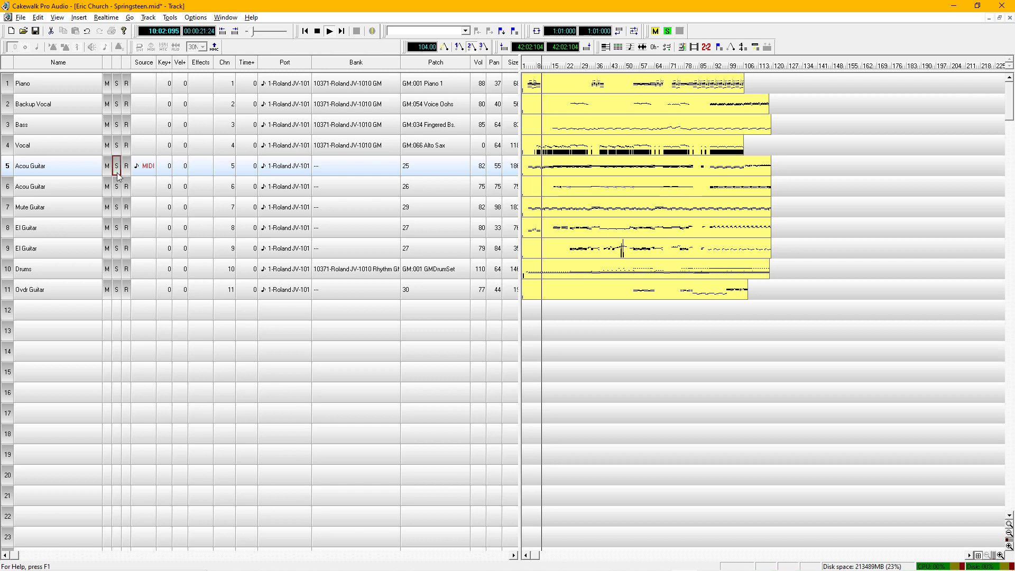
left_click(116, 127)
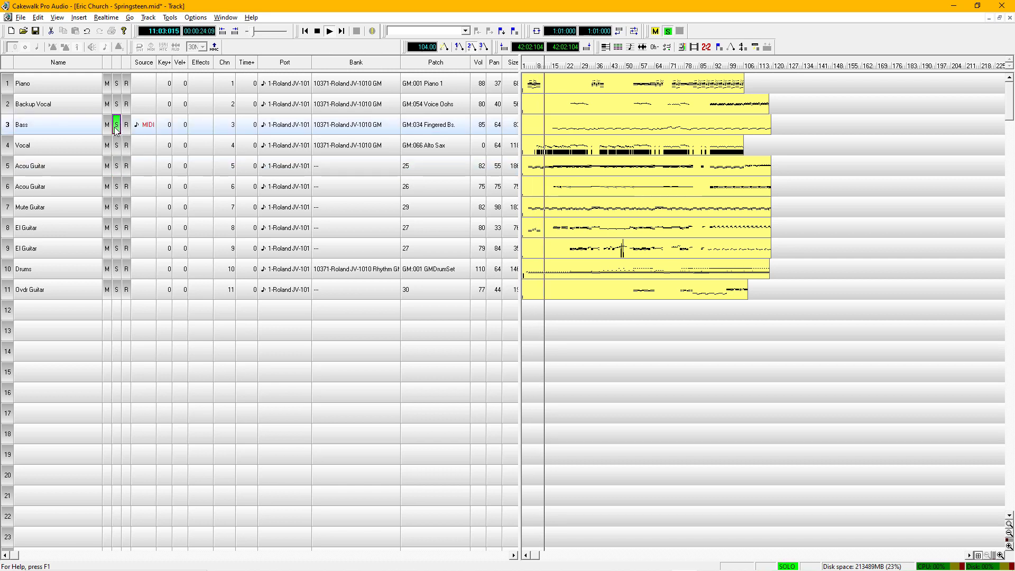
key("alt+8")
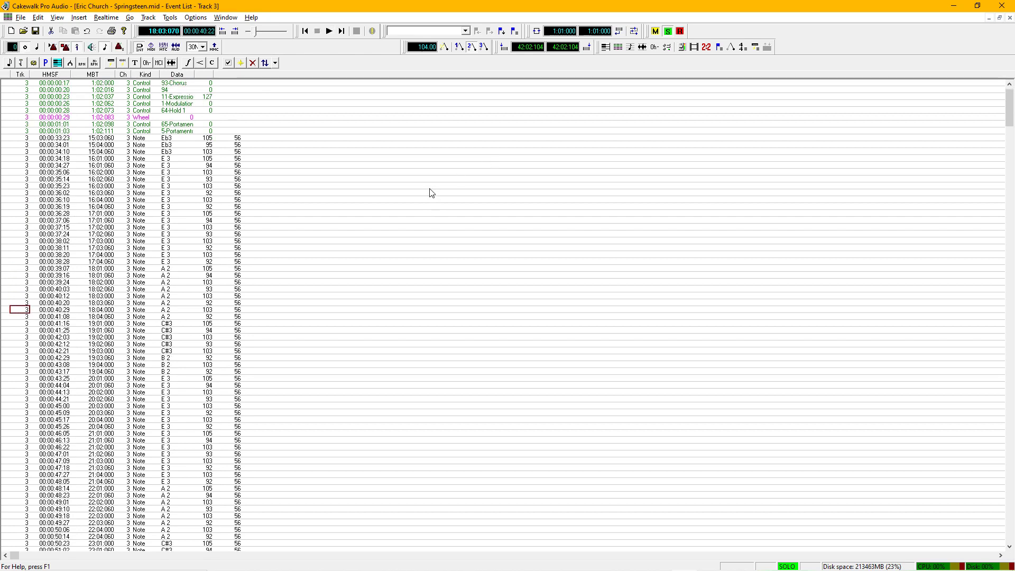
Step: Stop playback and change the opening key signature from 2 Sharps (D) to 4 Sharps (E)
key("space")
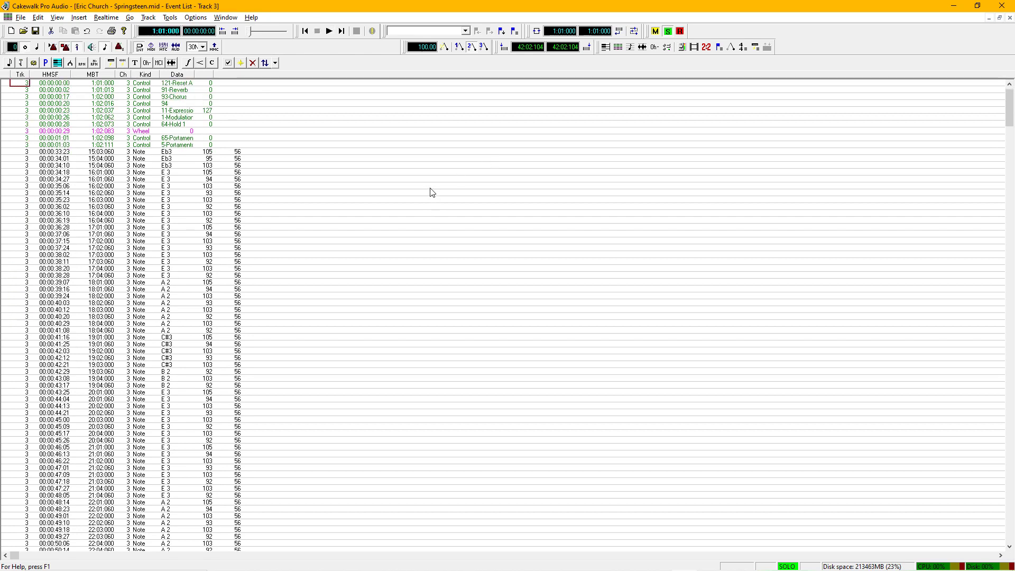
left_click(742, 47)
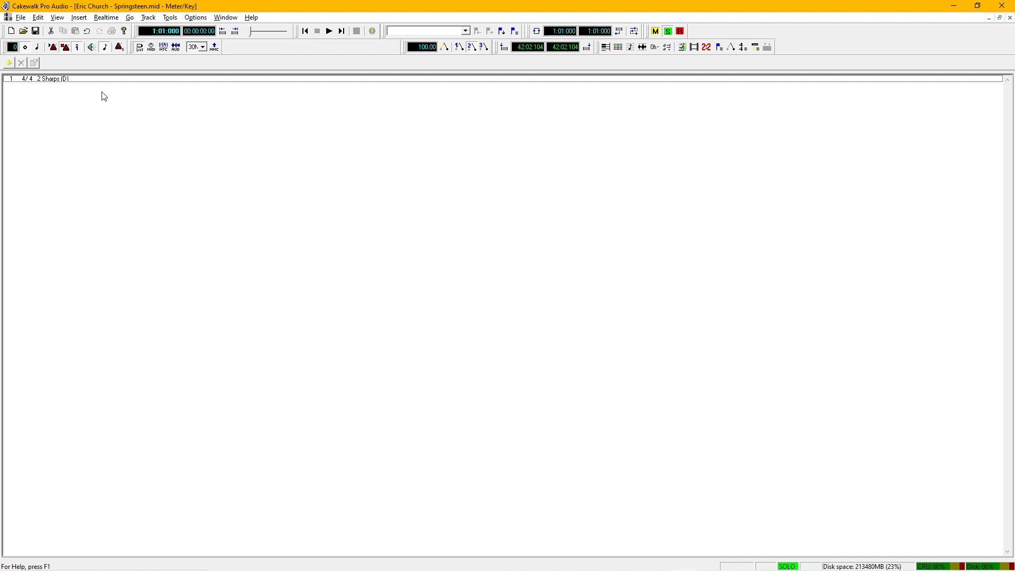
double_click(90, 80)
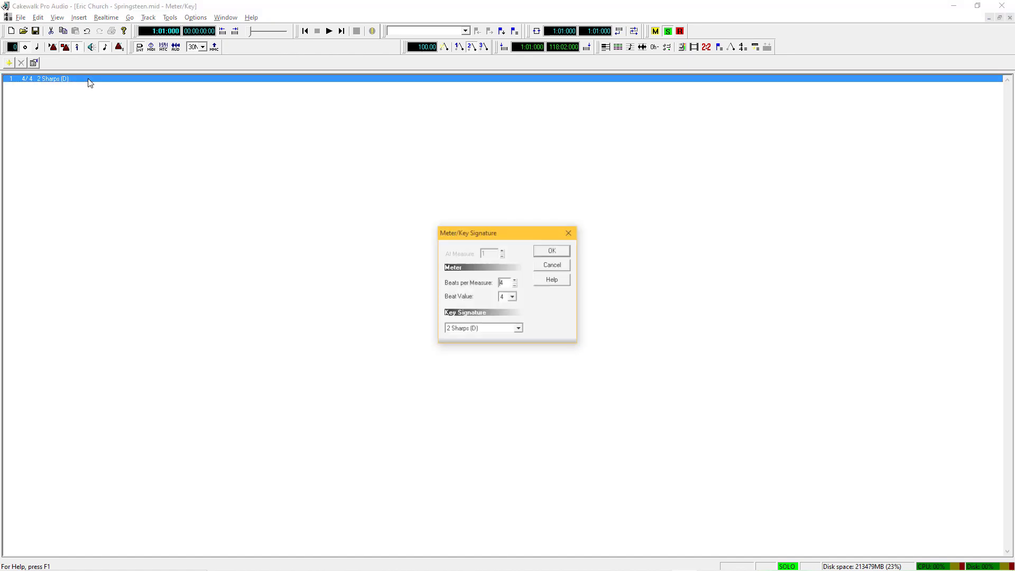
left_click_drag(500, 231, 466, 179)
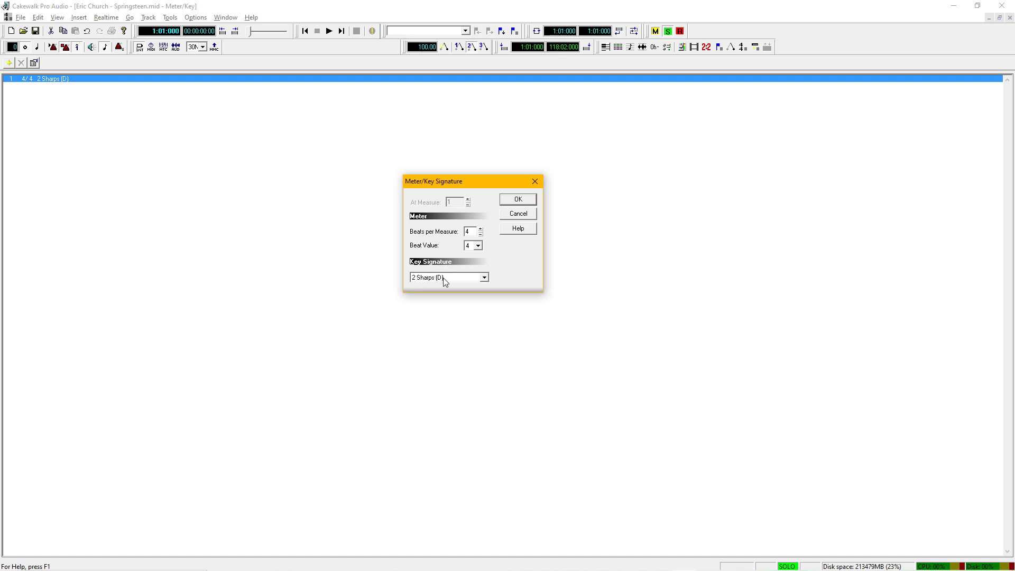
left_click(483, 277)
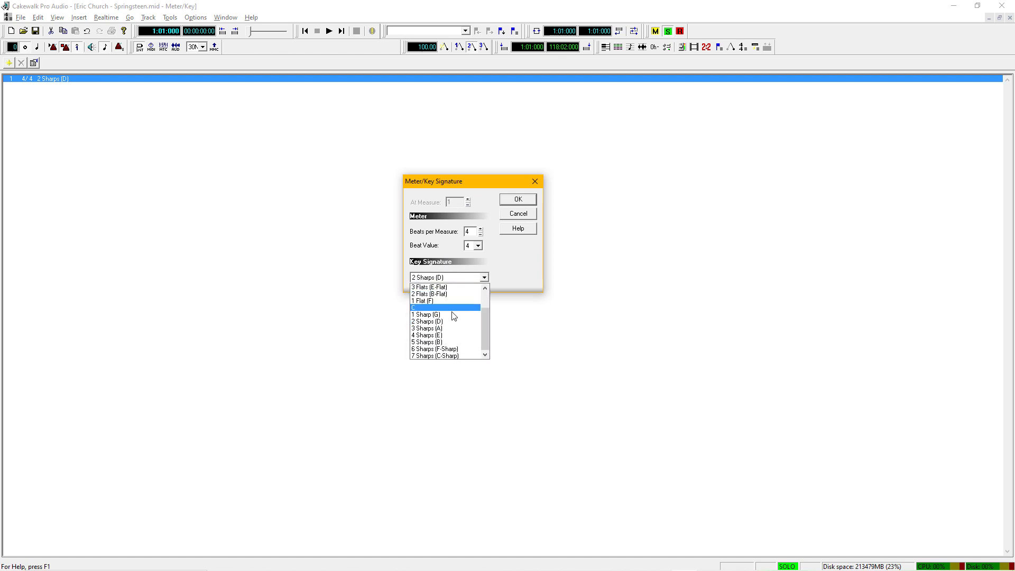
left_click(446, 336)
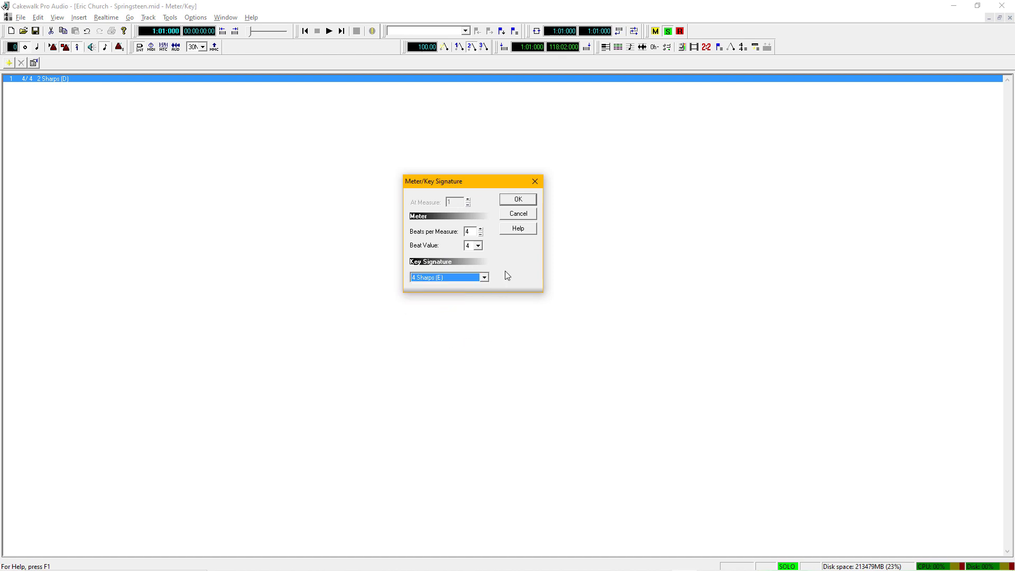
left_click(515, 201)
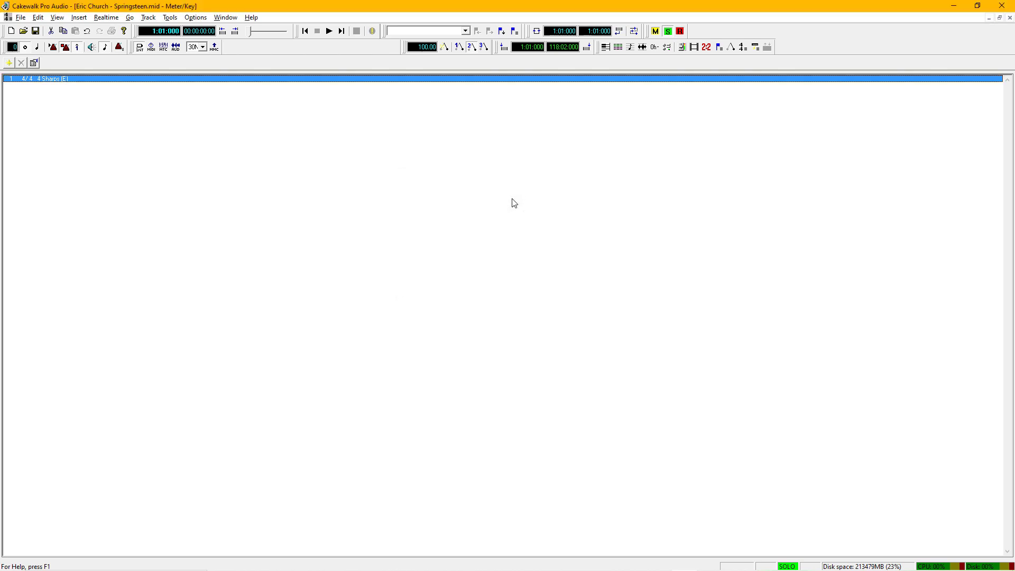
key("ctrl+F4")
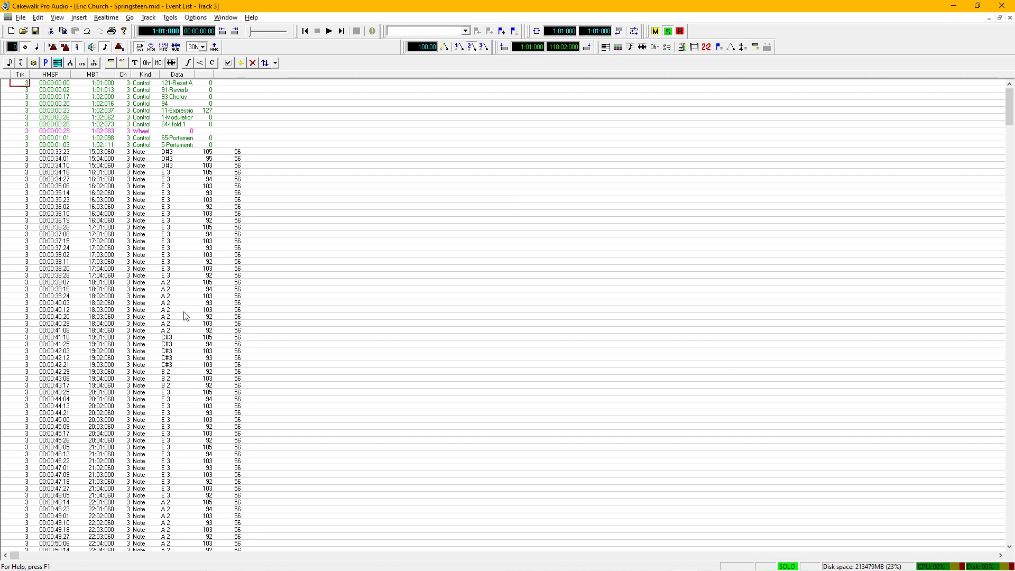
Step: Play from the bar-16 bass note, then close the Bass Event List and select Acou Guitar
left_click(146, 152)
left_click(143, 173)
key("space")
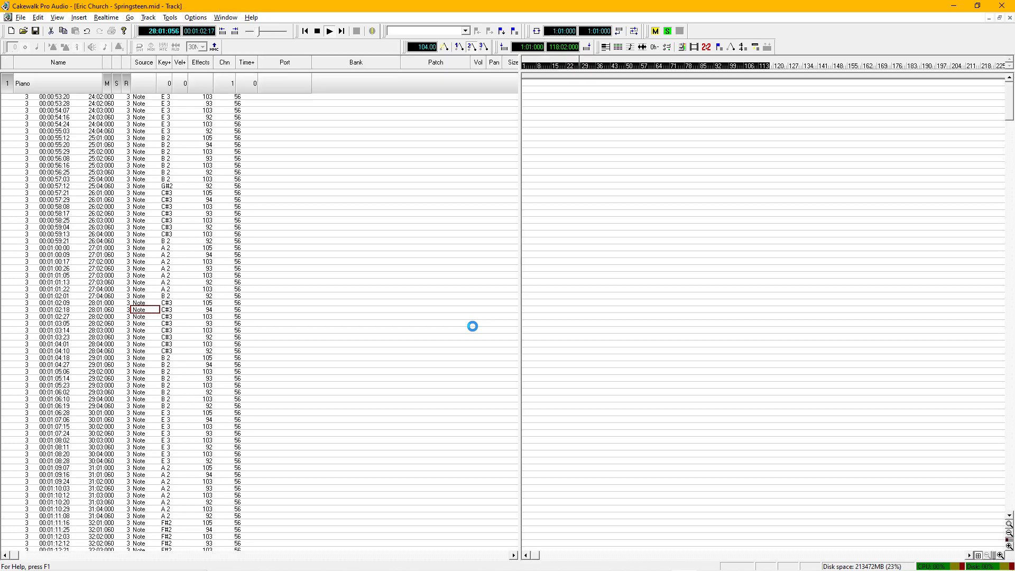
key("ctrl+F4")
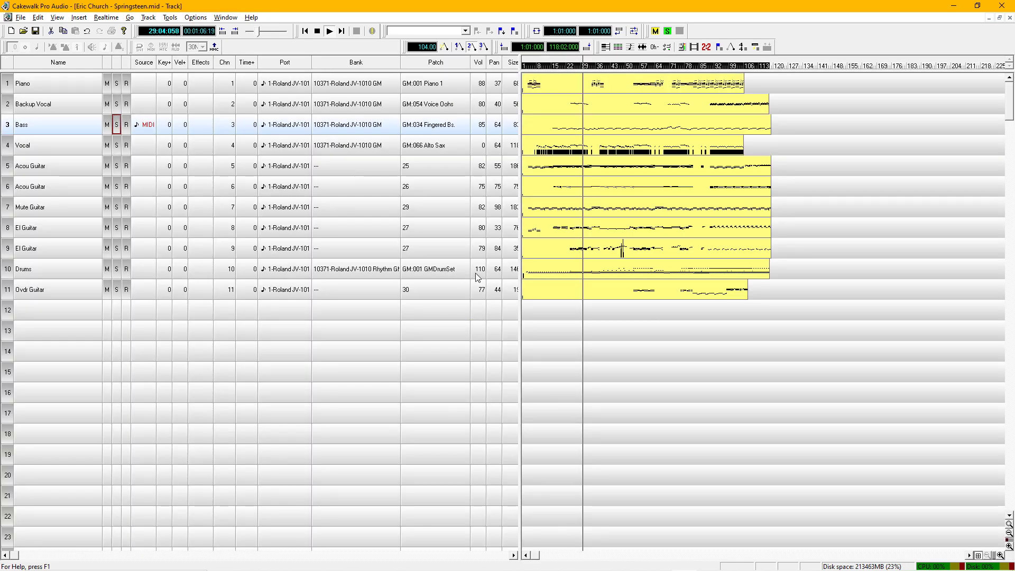
left_click(70, 169)
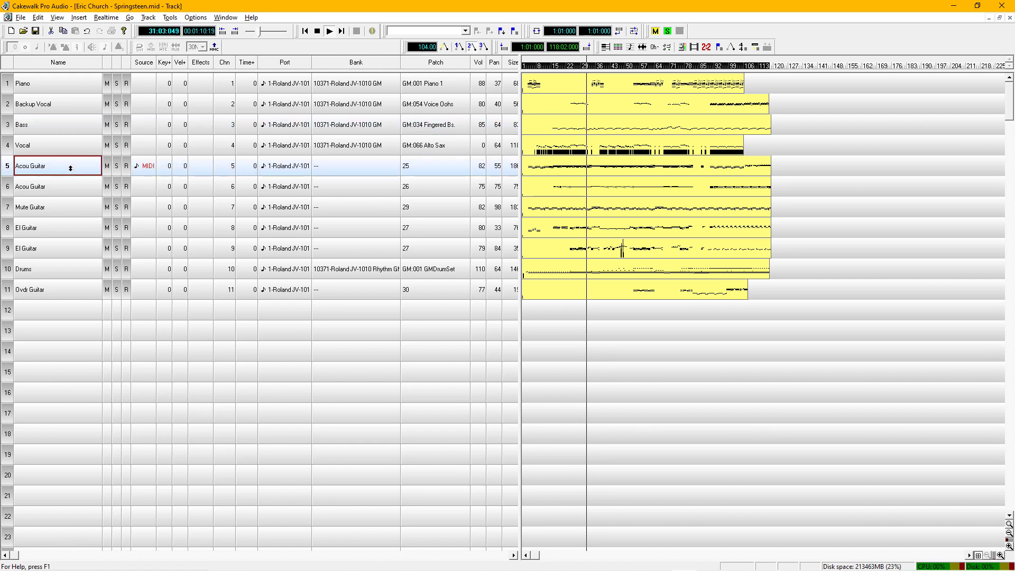
Step: Show the Acou Guitar track in Staff view and stop playback
right_click(70, 168)
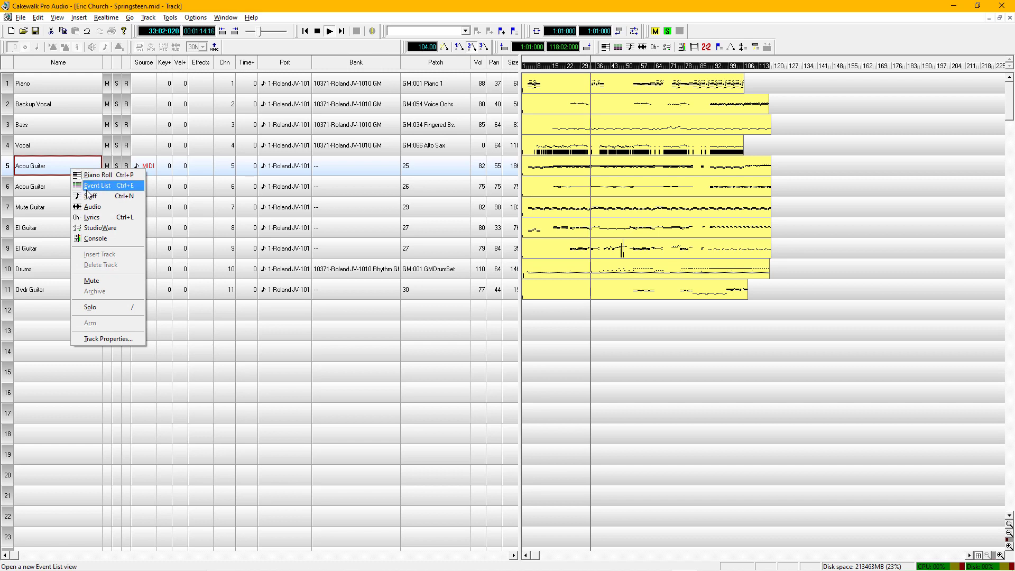
left_click(195, 219)
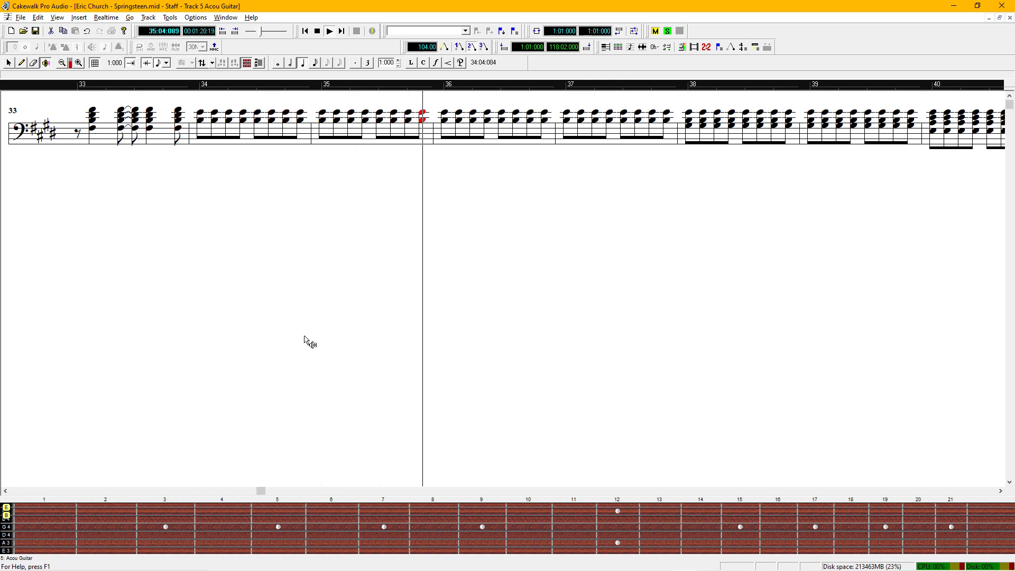
key("space")
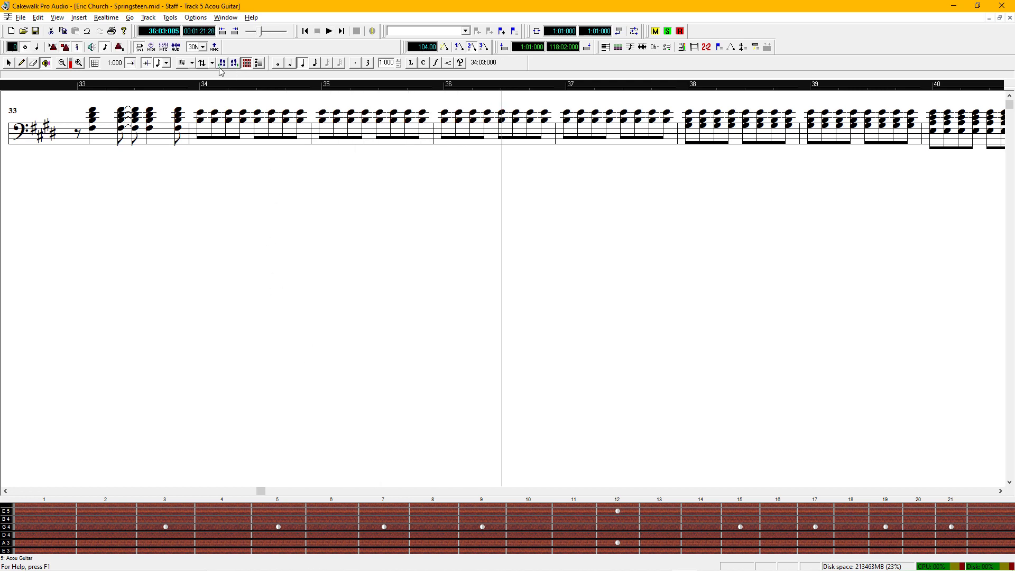
Step: Give the staff an Octave-treble clef with Guitar - Standard 6 String tablature
left_click(181, 63)
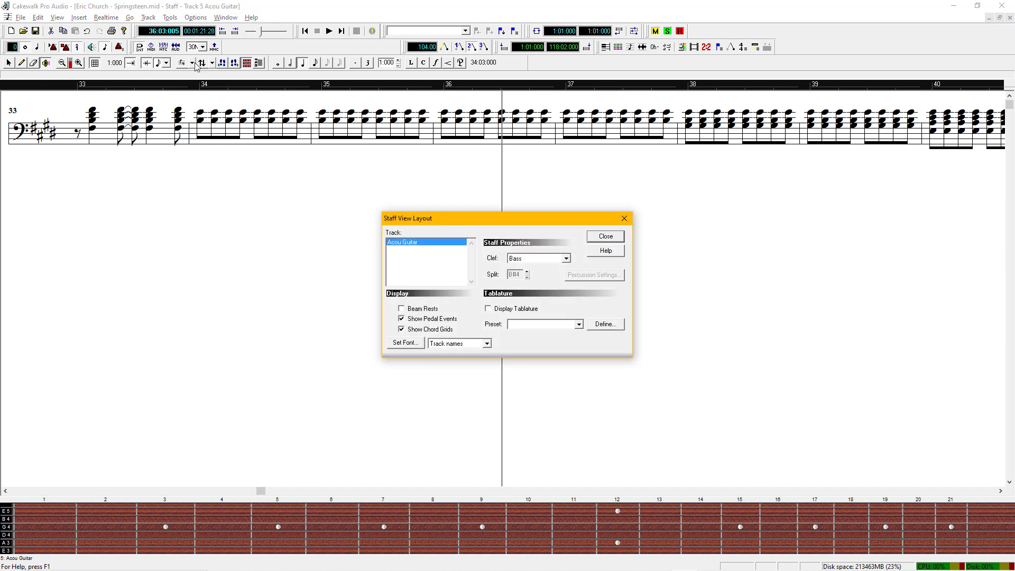
left_click(566, 259)
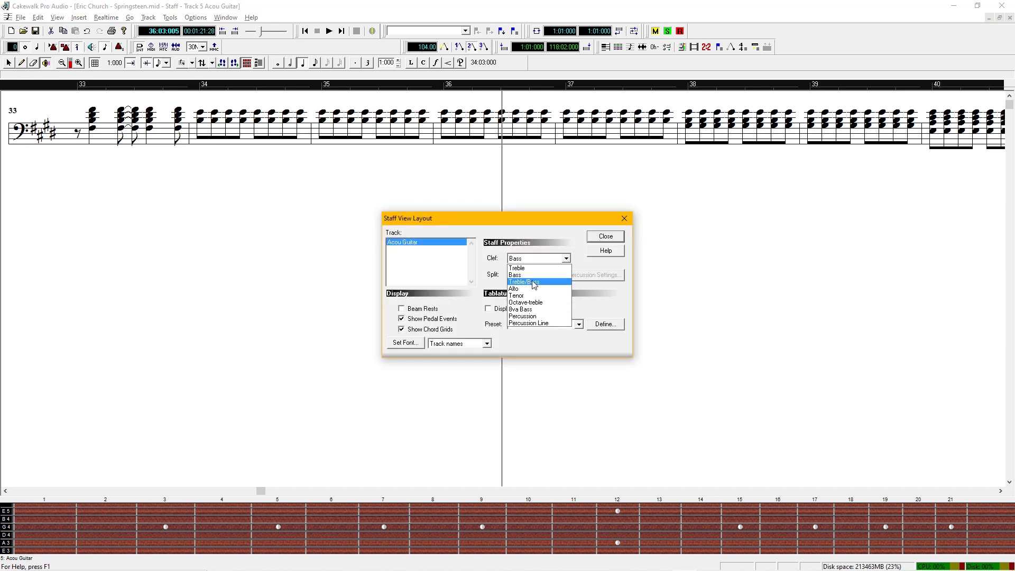
left_click(533, 302)
left_click(491, 310)
left_click(580, 325)
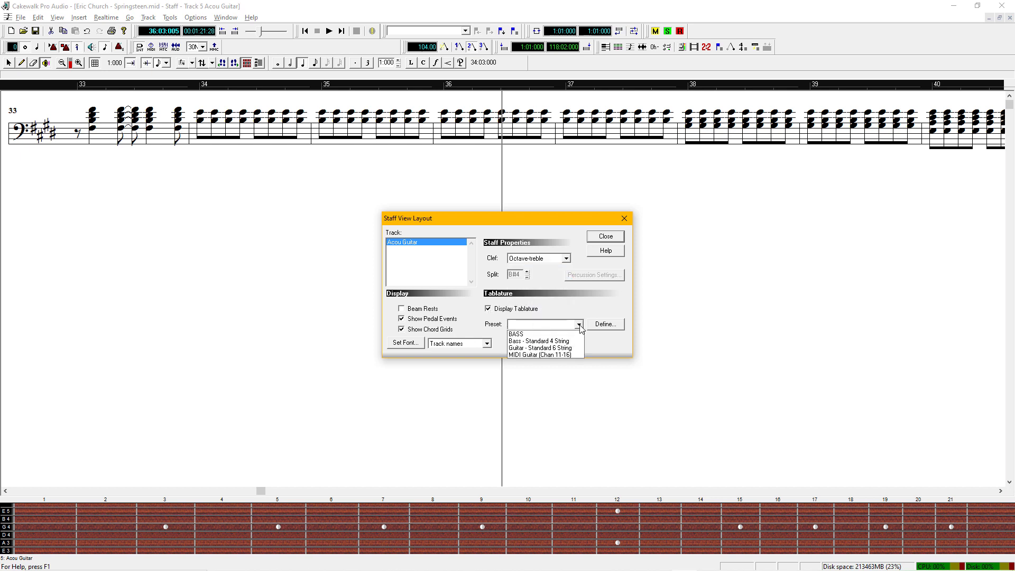
left_click(552, 348)
left_click(605, 237)
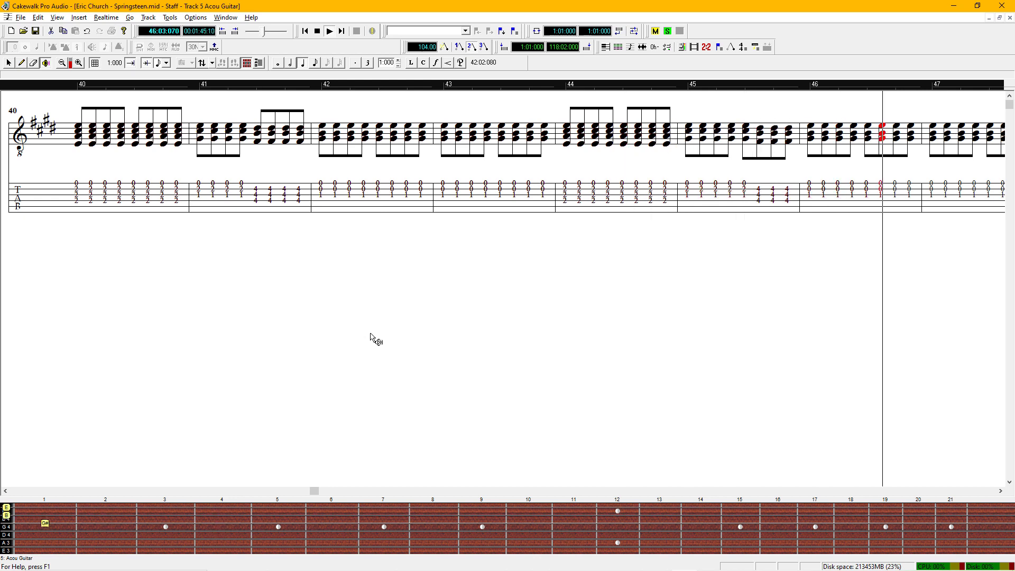
Step: Close the staff view, rewind to the start, and select all tracks except Drums
key("ctrl+Tab")
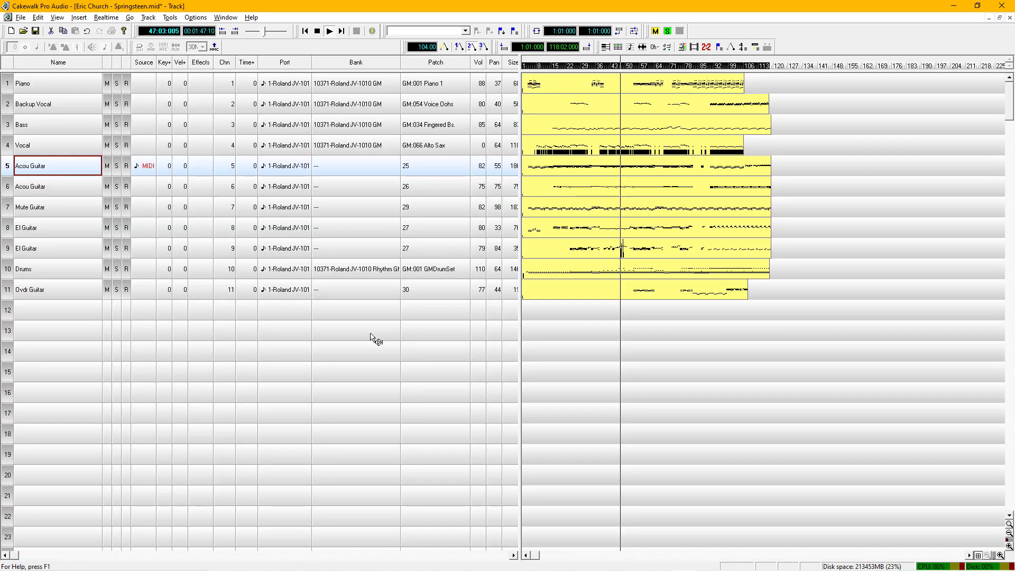
key("space")
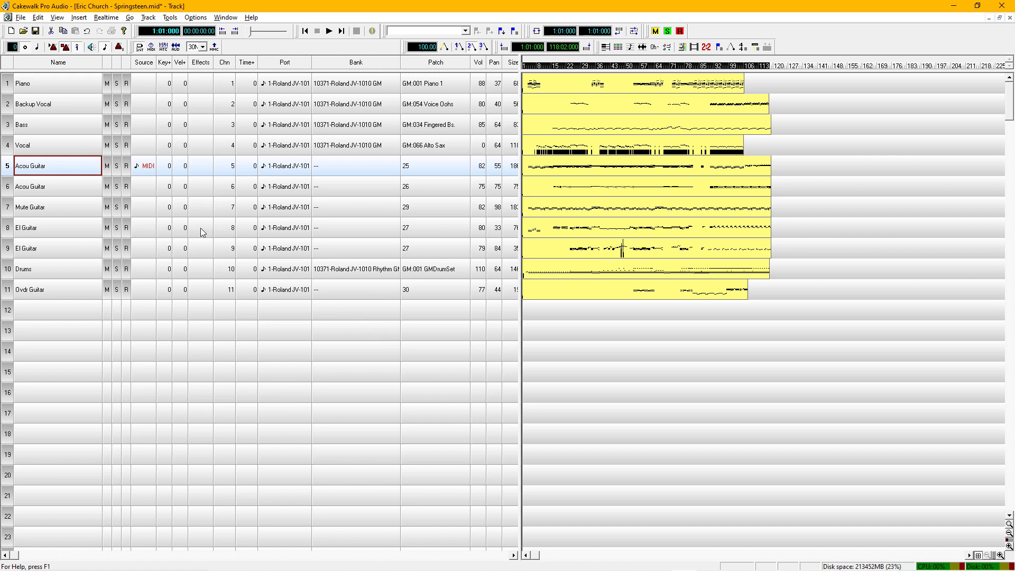
left_click(8, 85)
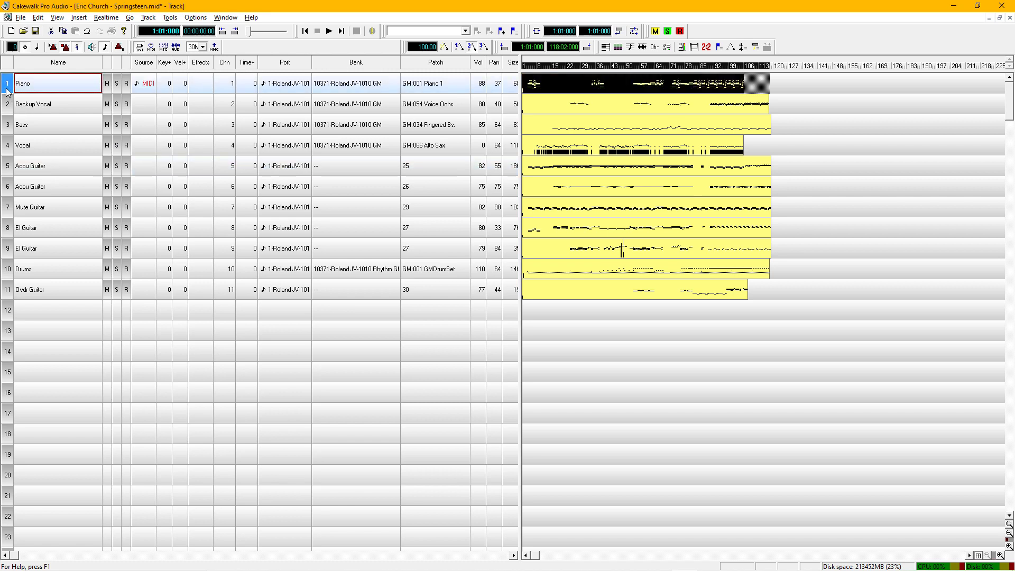
key("ctrl+a")
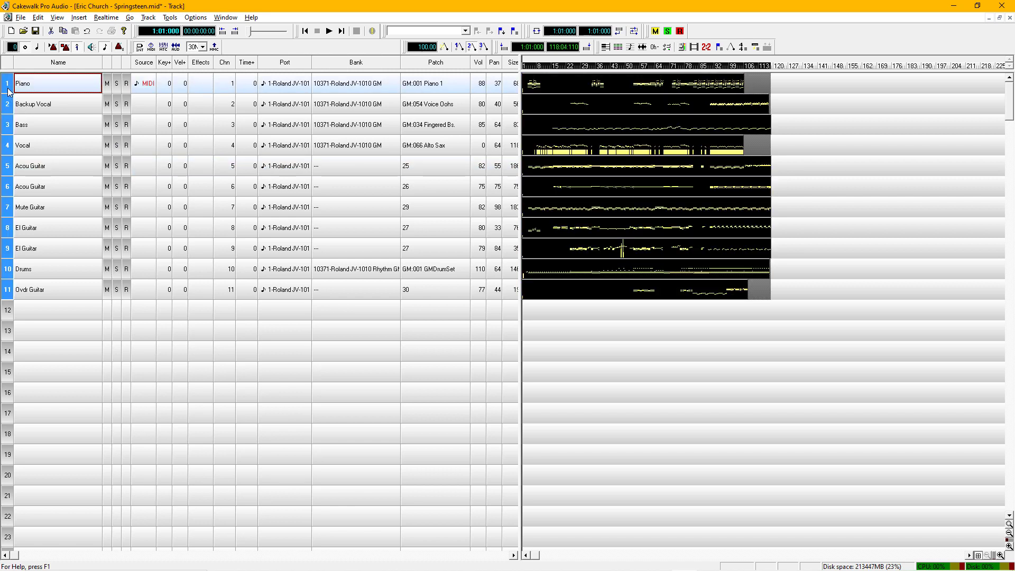
left_click(9, 275, "ctrl")
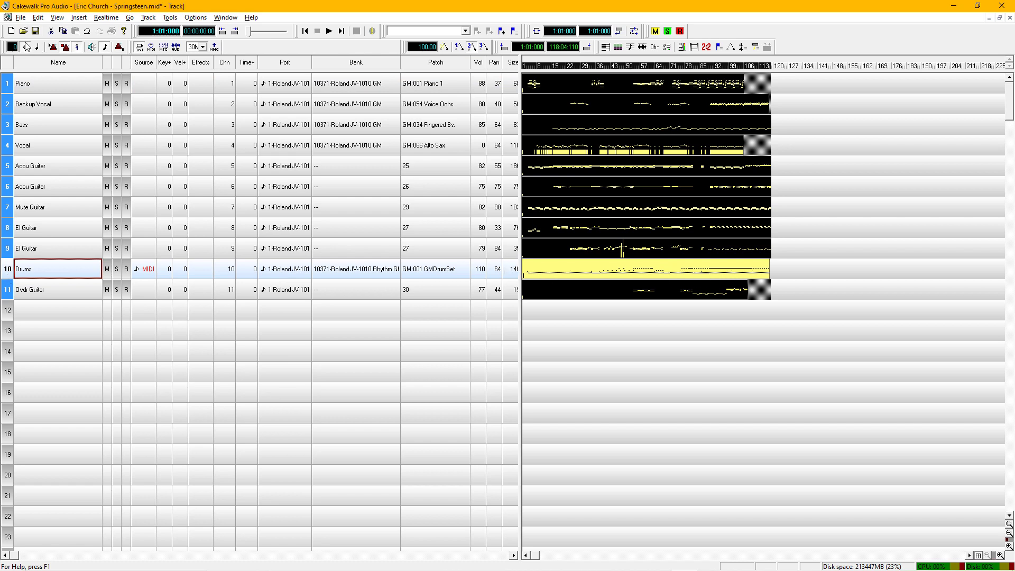
Step: Transpose the selected non-drum tracks up by 1 semitone
left_click(38, 17)
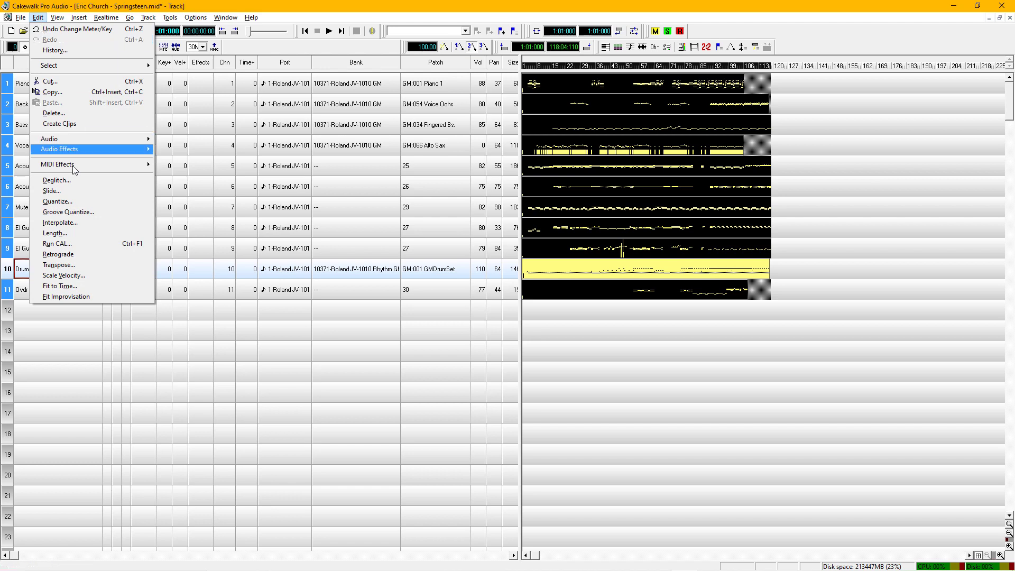
left_click(76, 267)
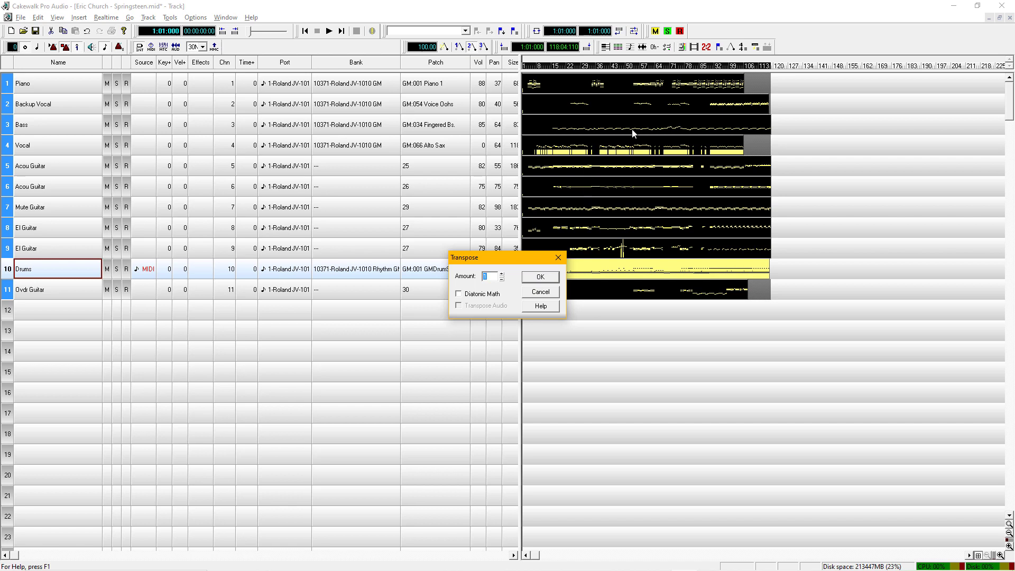
left_click(540, 277)
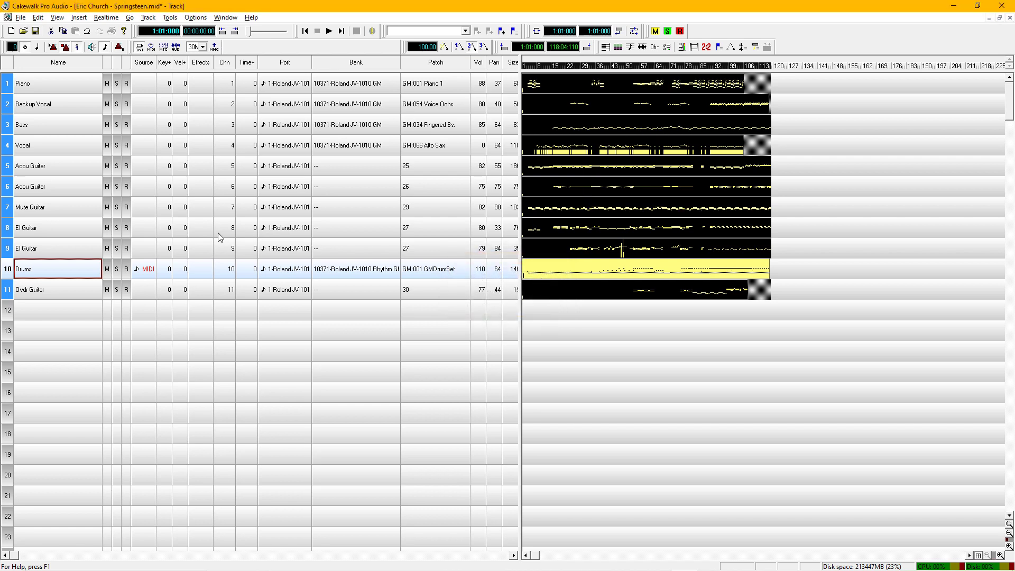
Step: Play the song from the start and clear the Piano track selection
key("space")
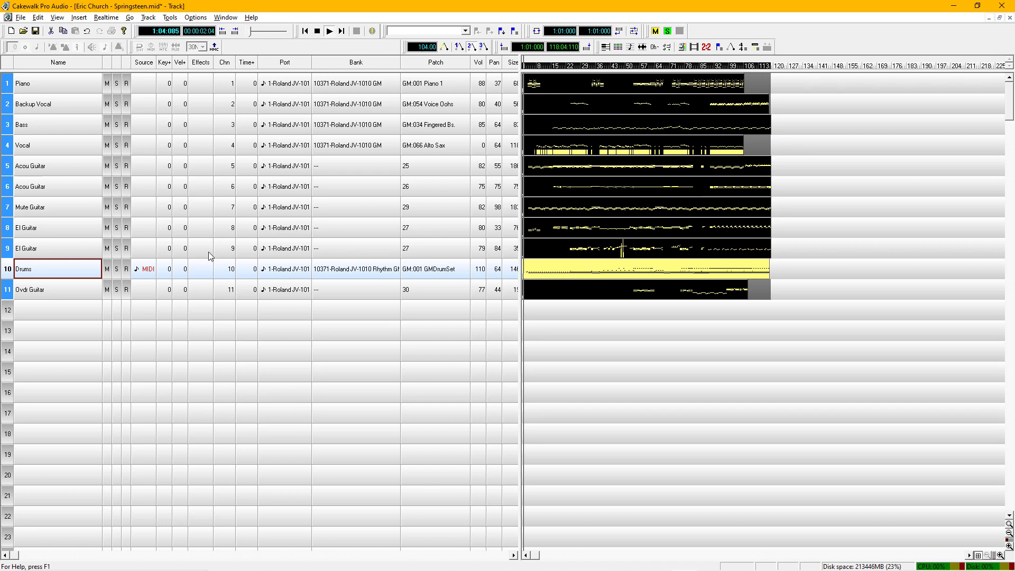
left_click(8, 86)
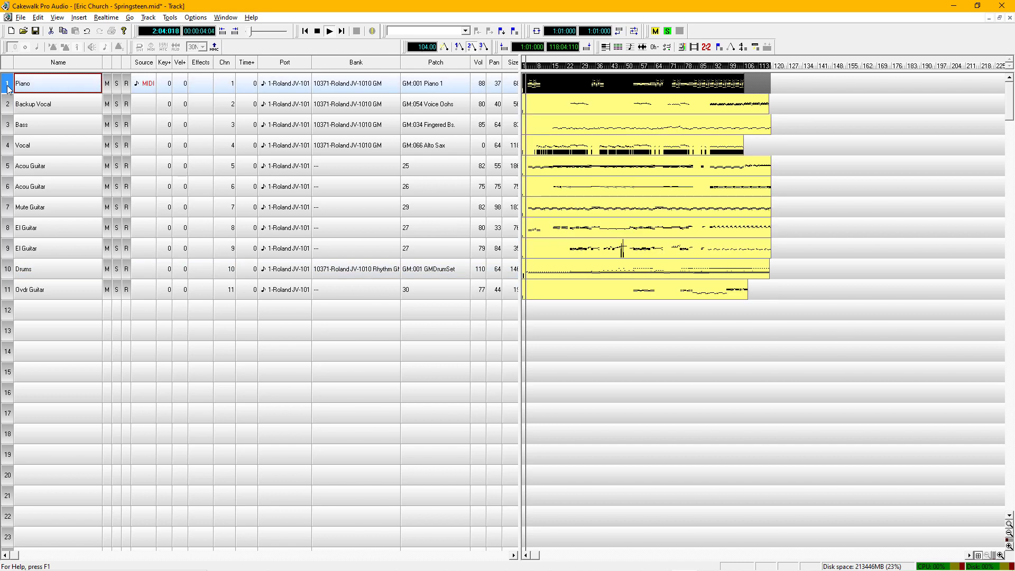
left_click(8, 87)
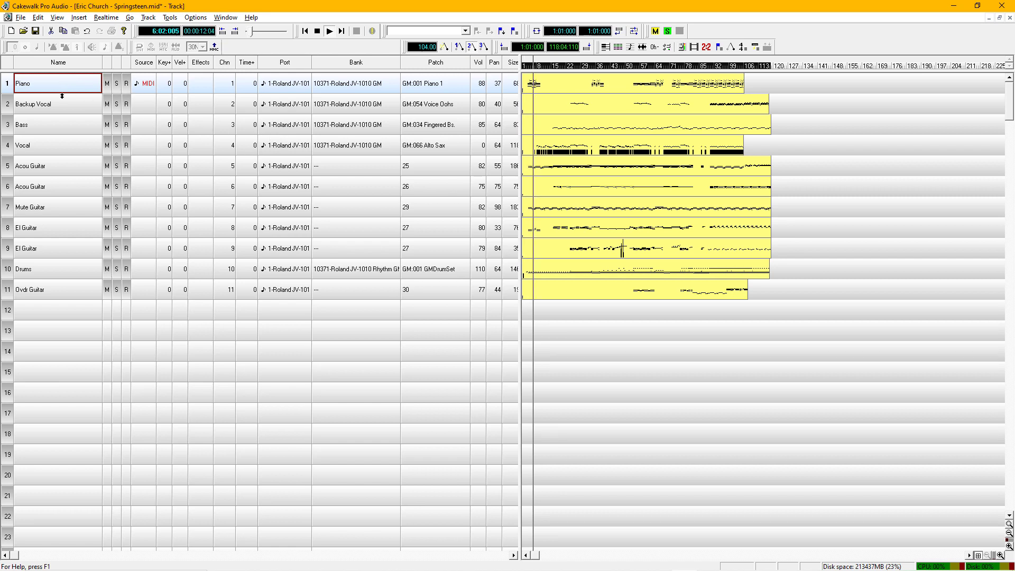
left_click(77, 128)
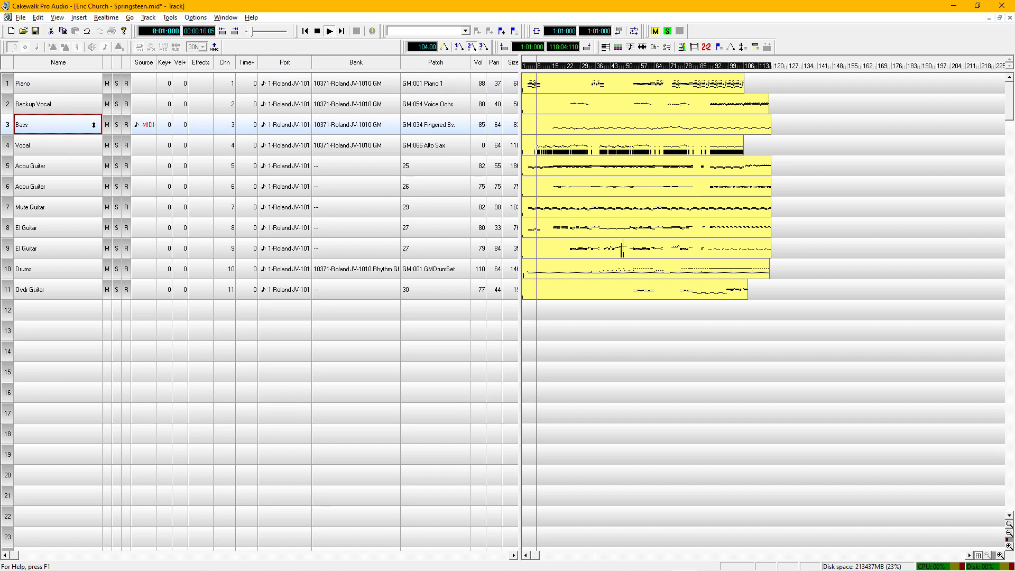
key("alt+8")
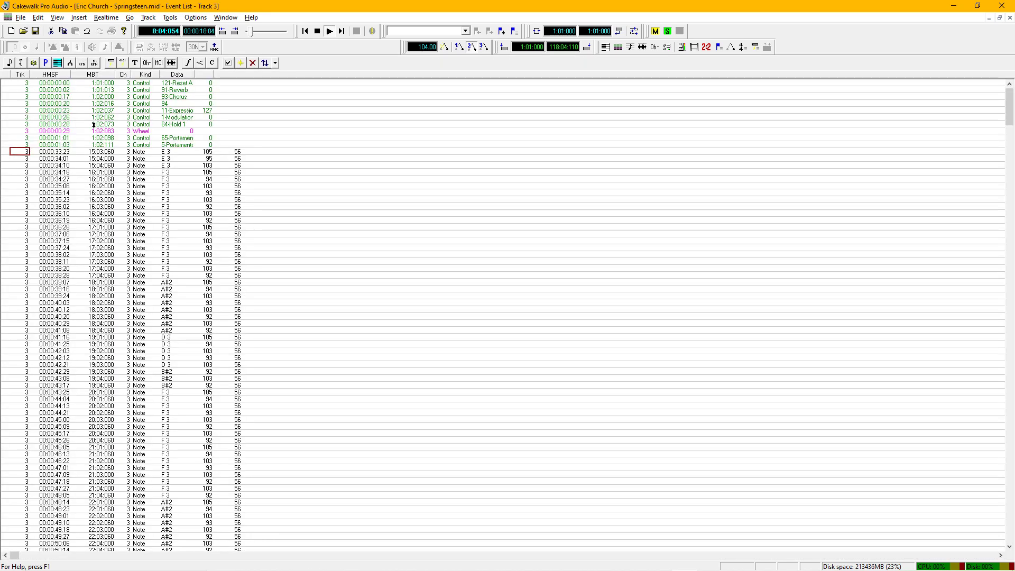
key("Right")
key("Right")
key("Right")
key("Right")
key("Right")
key("space")
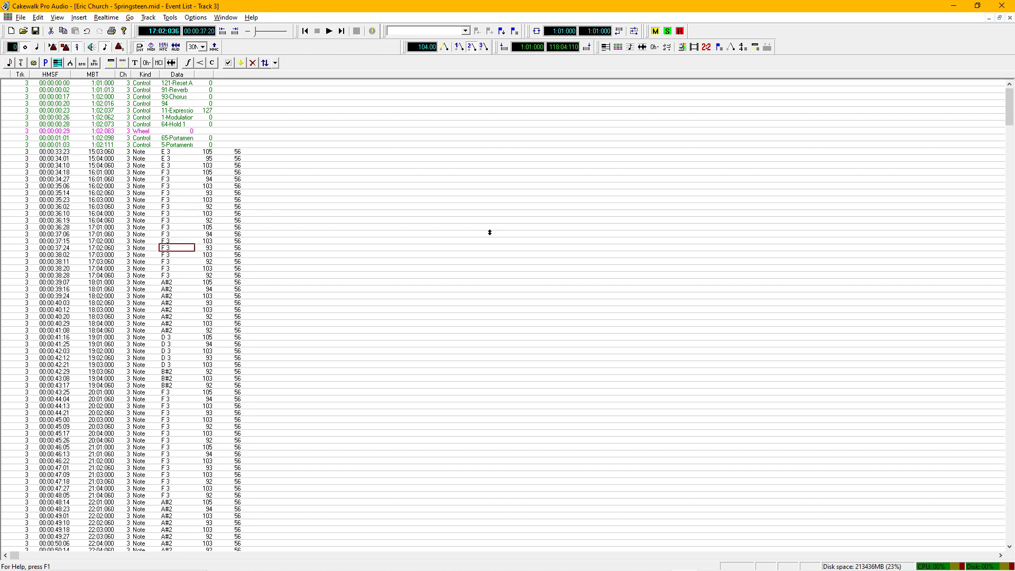
key("ctrl+F4")
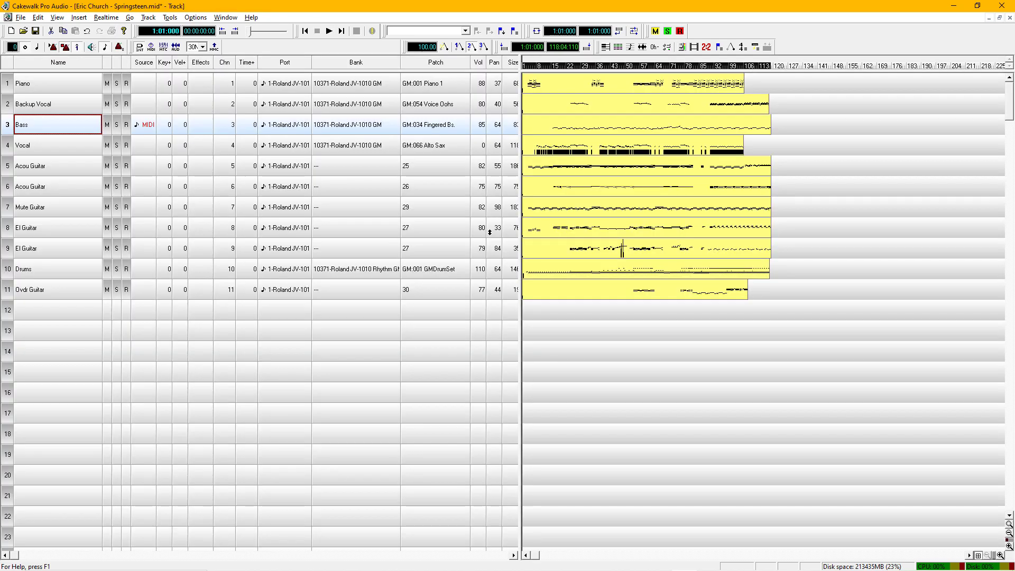
Step: Change the measure-1 key signature from 4 Sharps (E) to 1 Flat (F), then resume playback
left_click(742, 48)
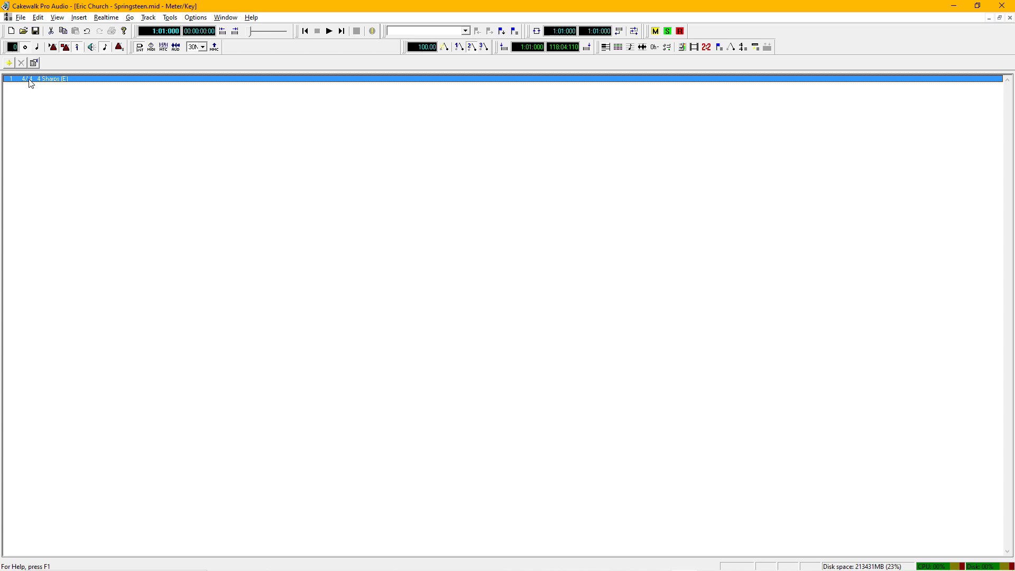
double_click(111, 79)
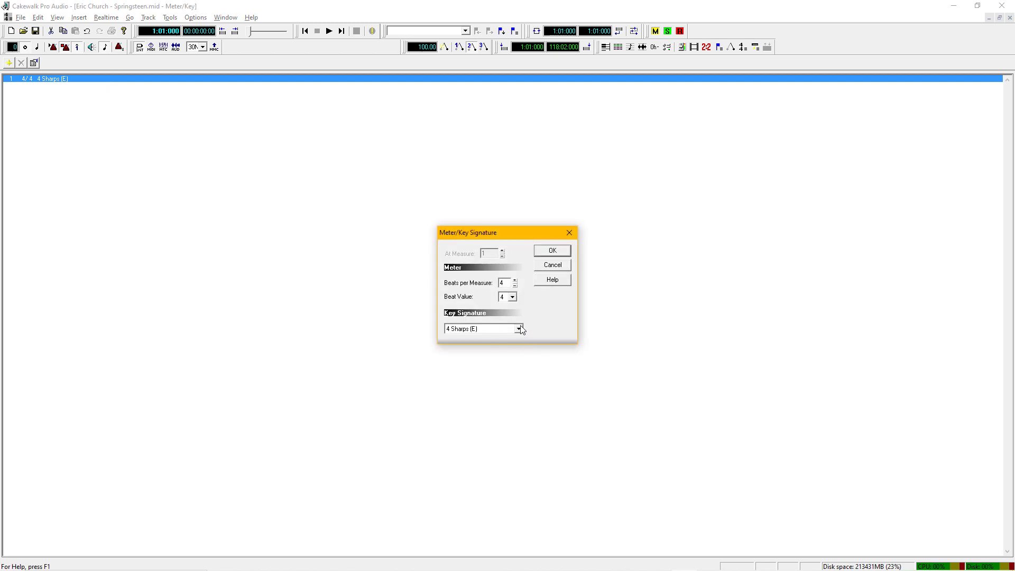
left_click(519, 329)
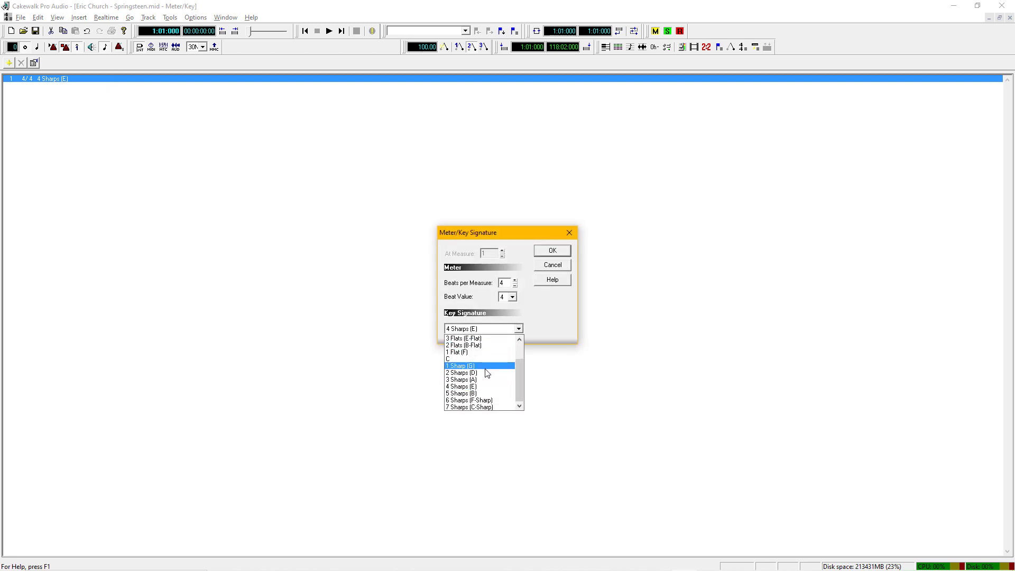
left_click(466, 352)
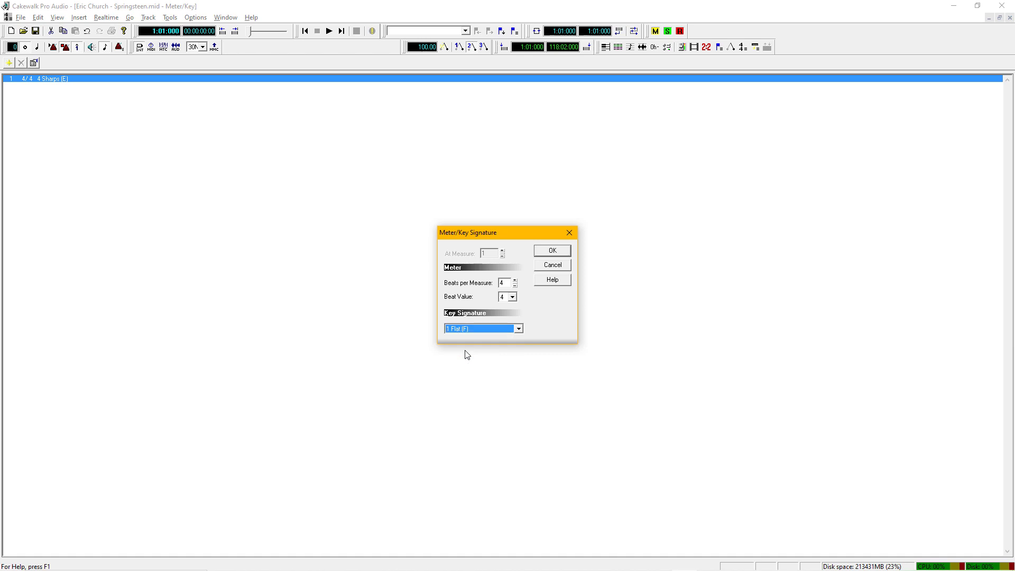
left_click(540, 252)
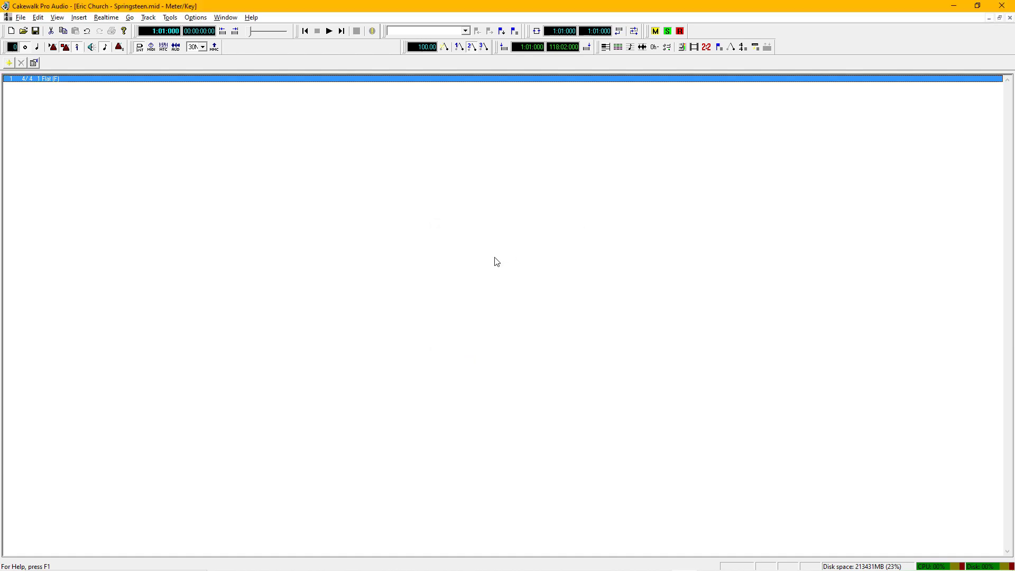
key("ctrl+F4")
key("space")
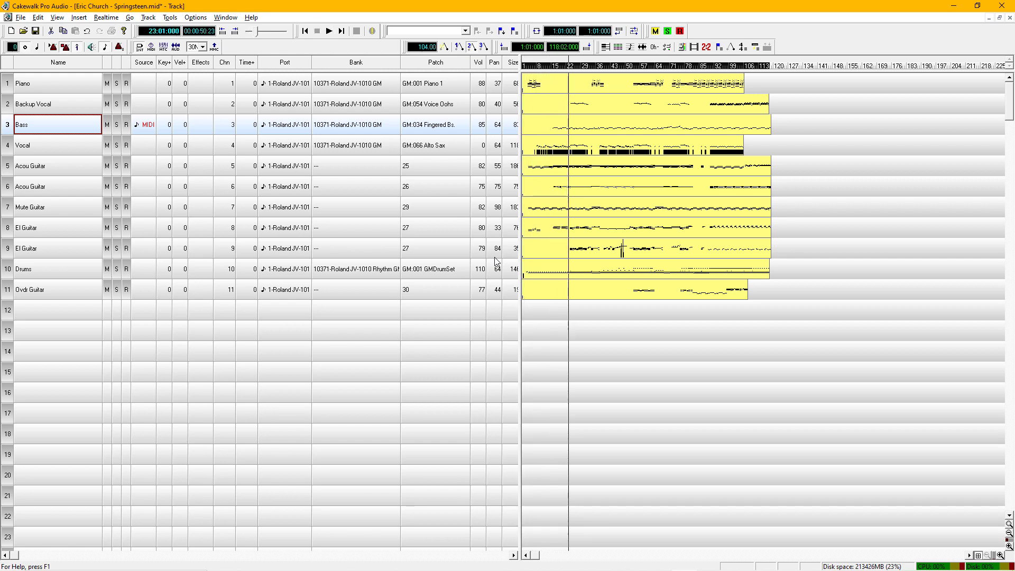
key("space")
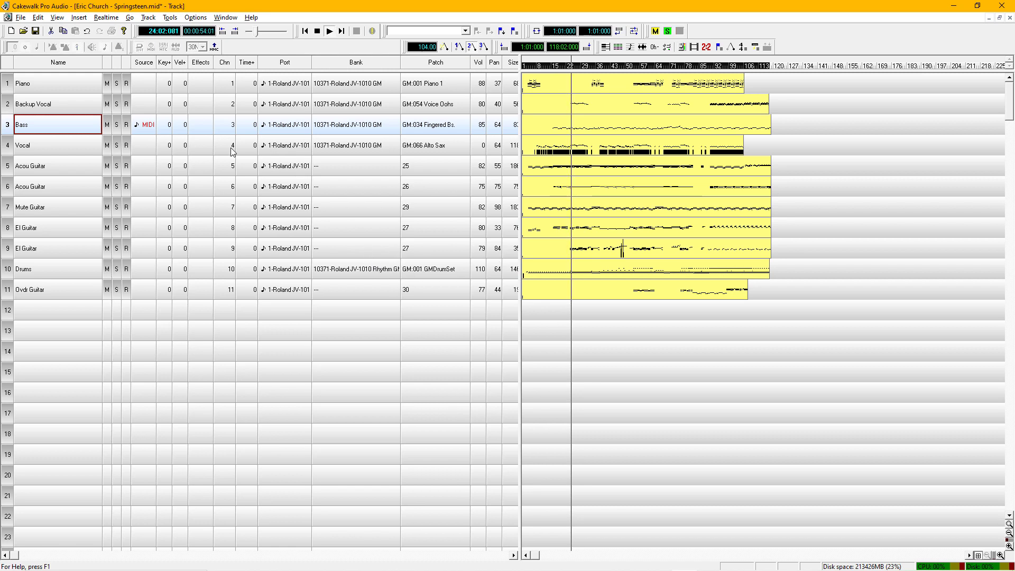
left_click(65, 145)
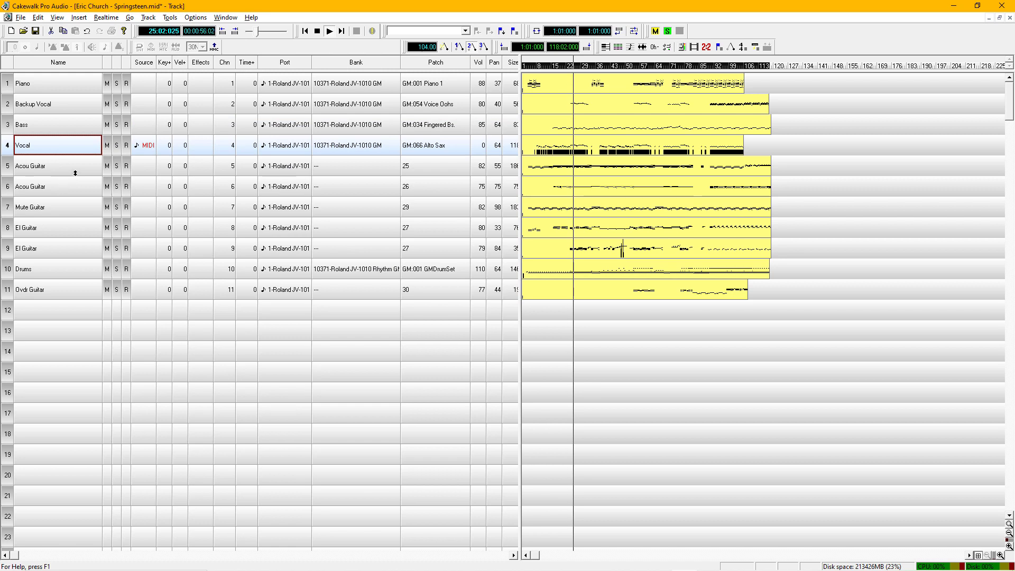
left_click(75, 166)
right_click(75, 166)
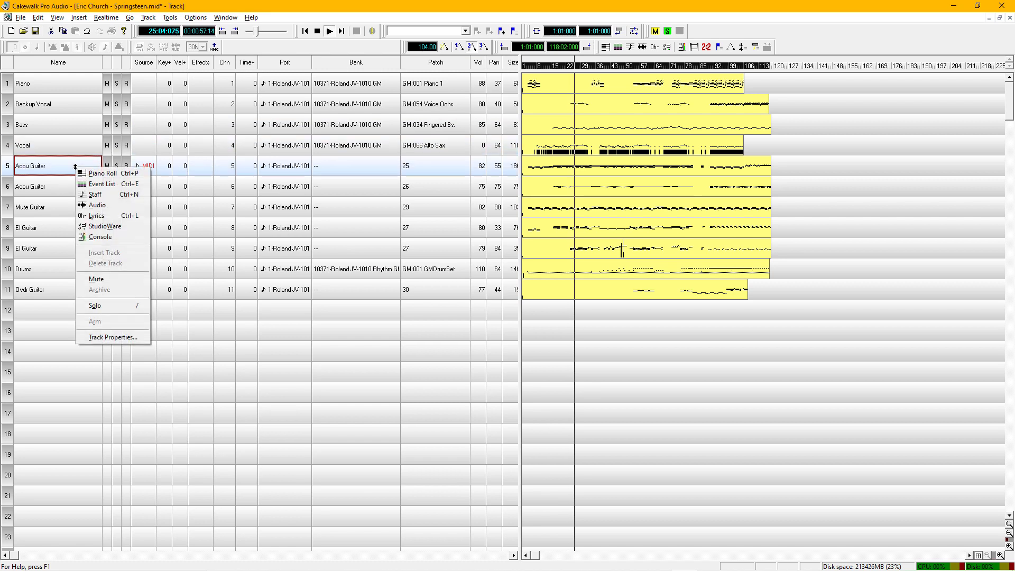
left_click(96, 194)
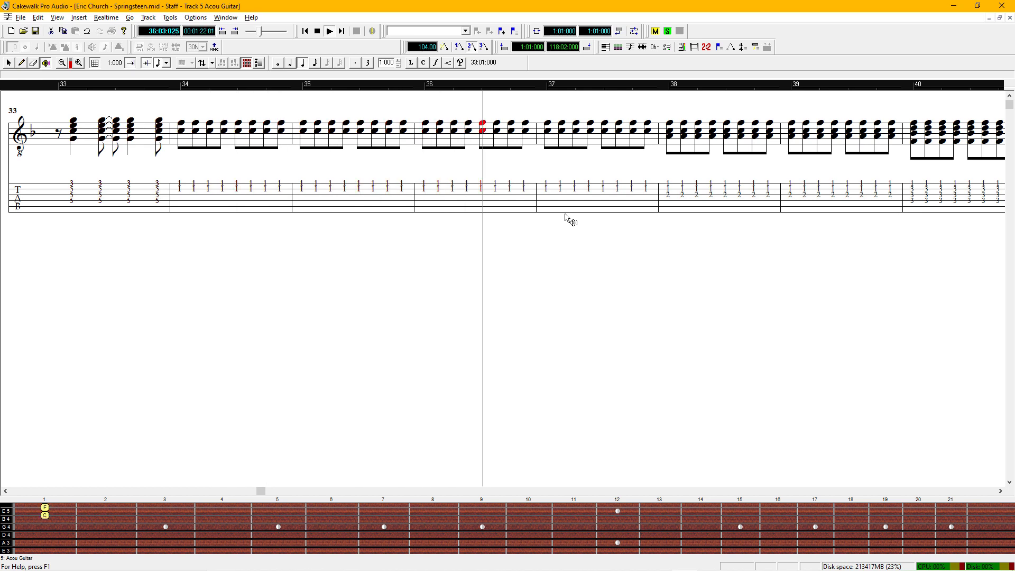
key("ctrl+F4")
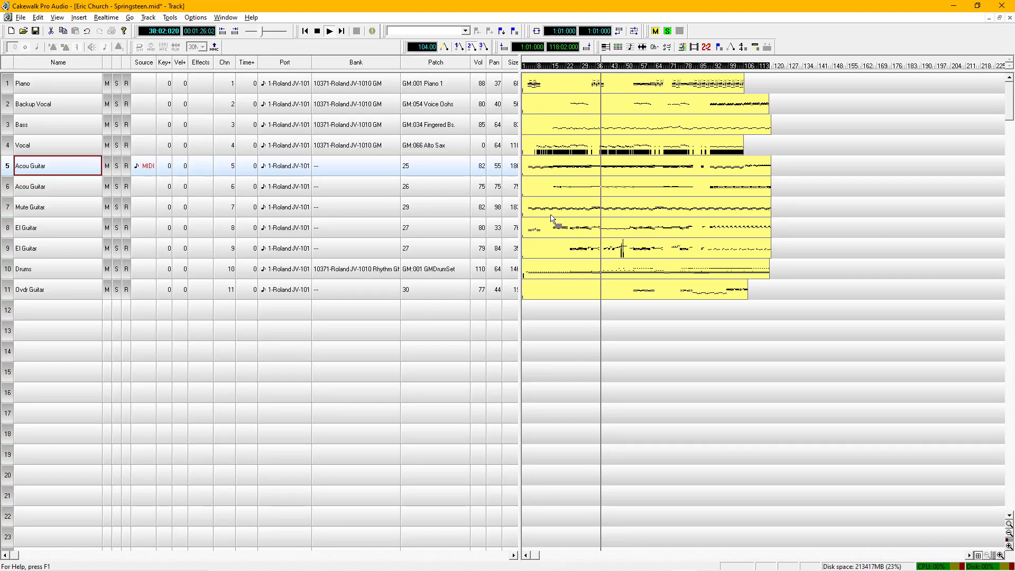
Step: Assign the 10371-Roland JV-1010 GM bank to Acou Guitar track 5 and track 6
left_click(355, 166)
double_click(355, 166)
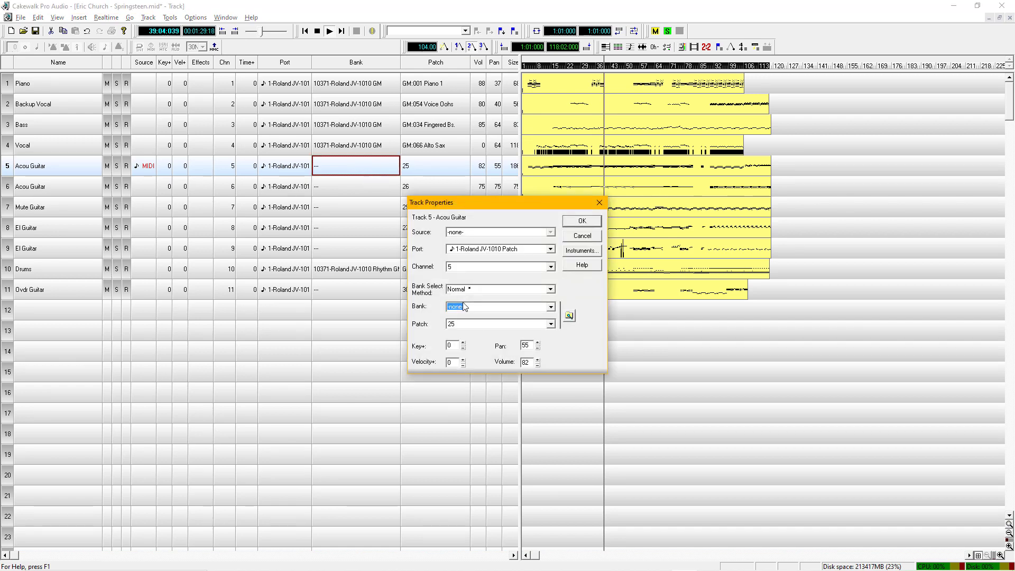
left_click(550, 306)
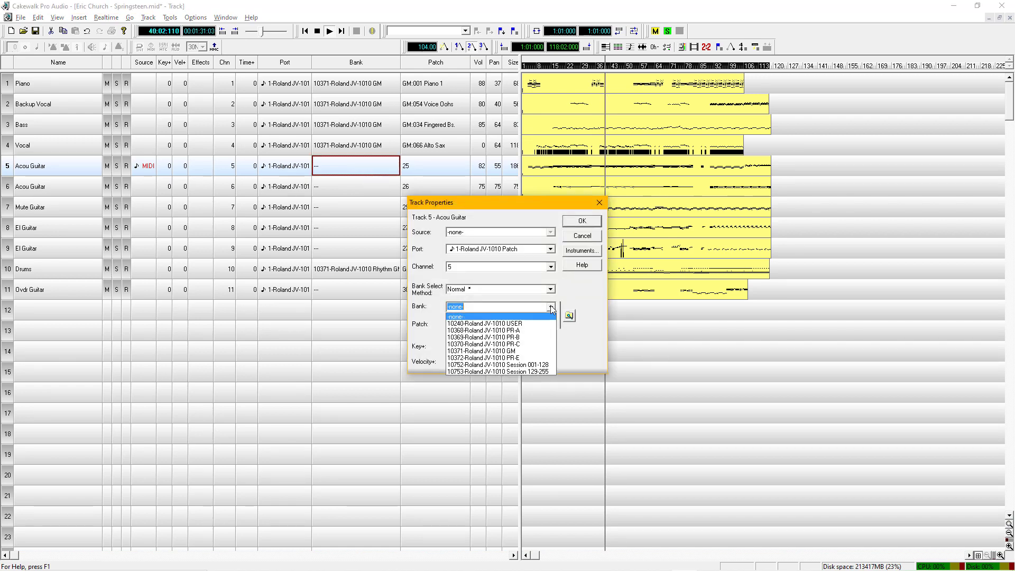
left_click(515, 351)
left_click(580, 221)
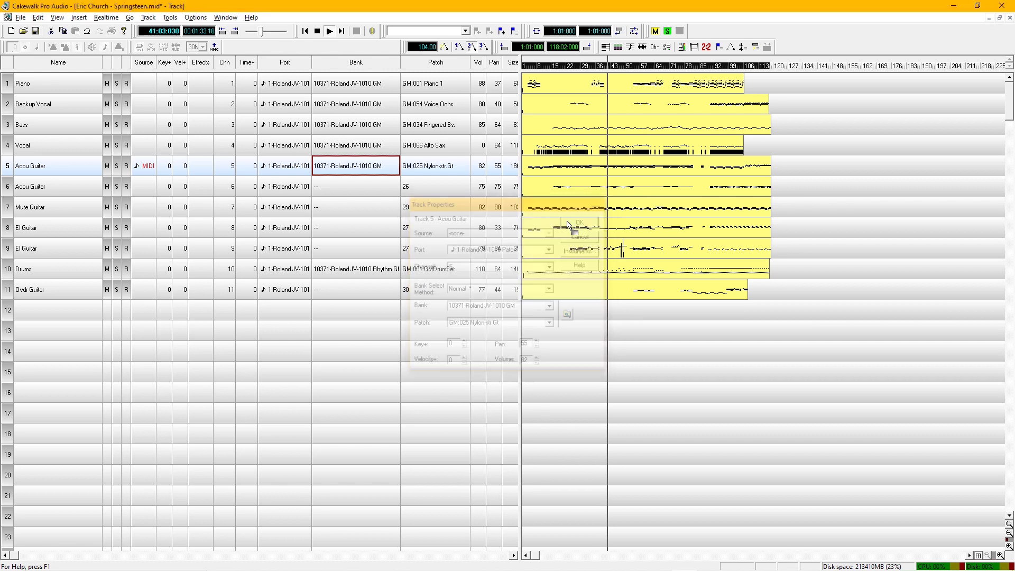
left_click(364, 190)
double_click(363, 190)
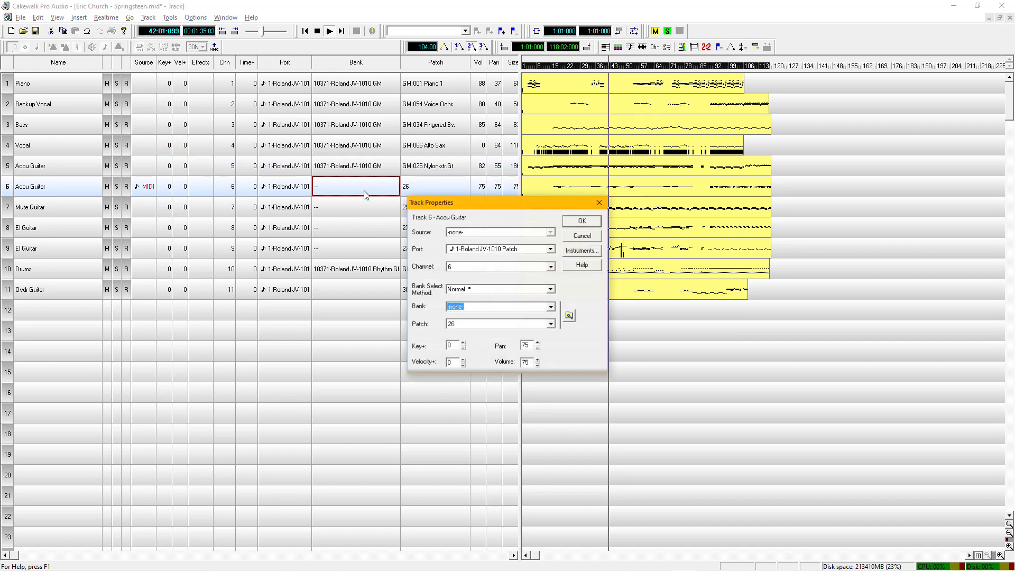
left_click(550, 307)
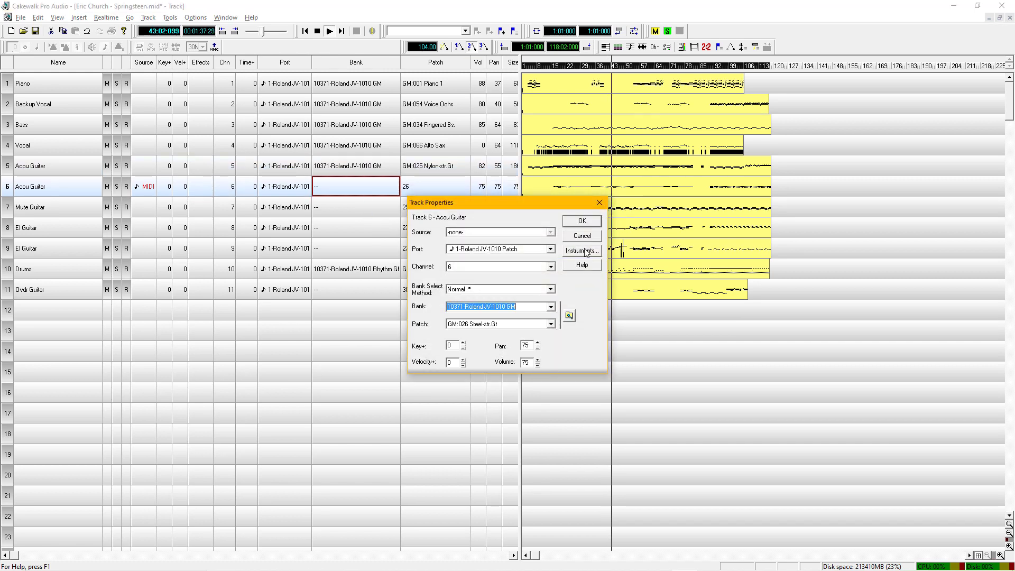
left_click(579, 222)
Step: Assign the 10371-Roland JV-1010 GM bank to Mute Guitar and El Guitar tracks 8 and 9
double_click(380, 211)
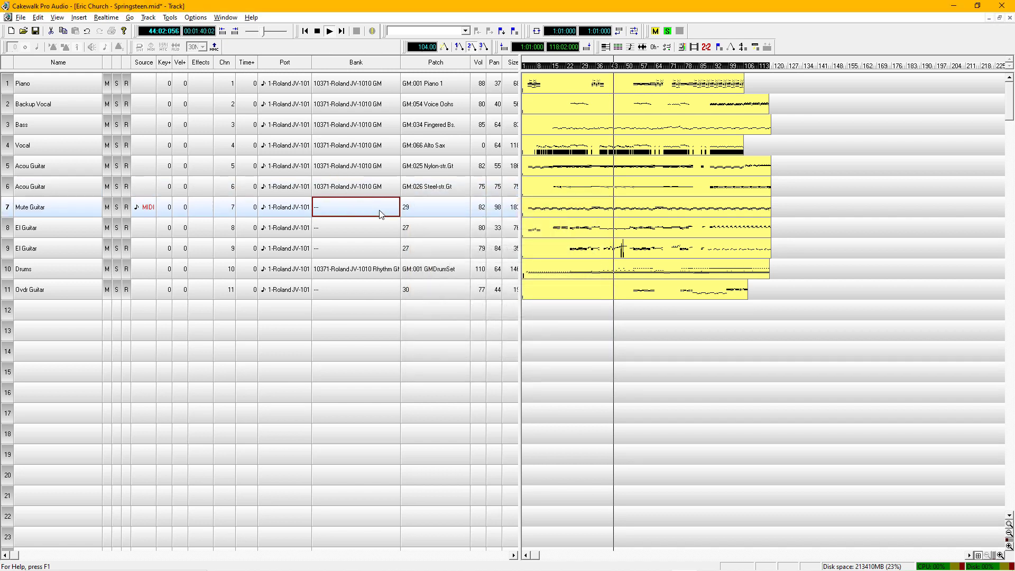
left_click(551, 307)
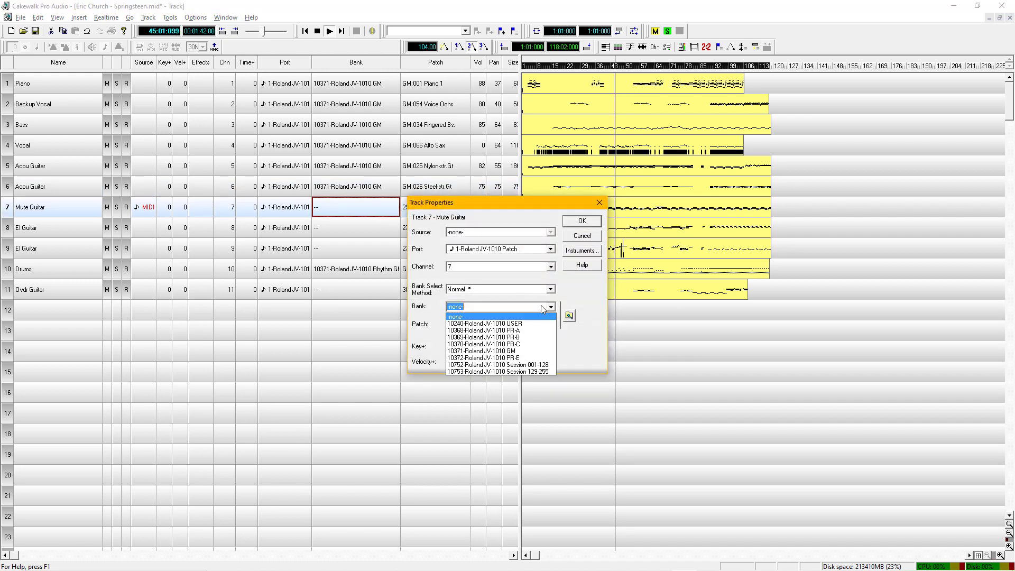
left_click(523, 347)
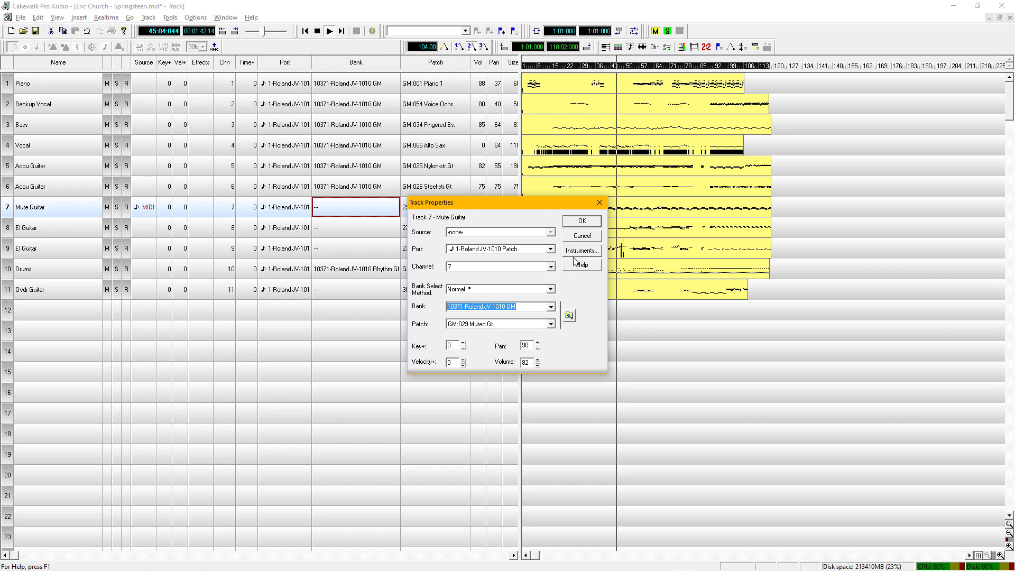
left_click(581, 221)
double_click(360, 232)
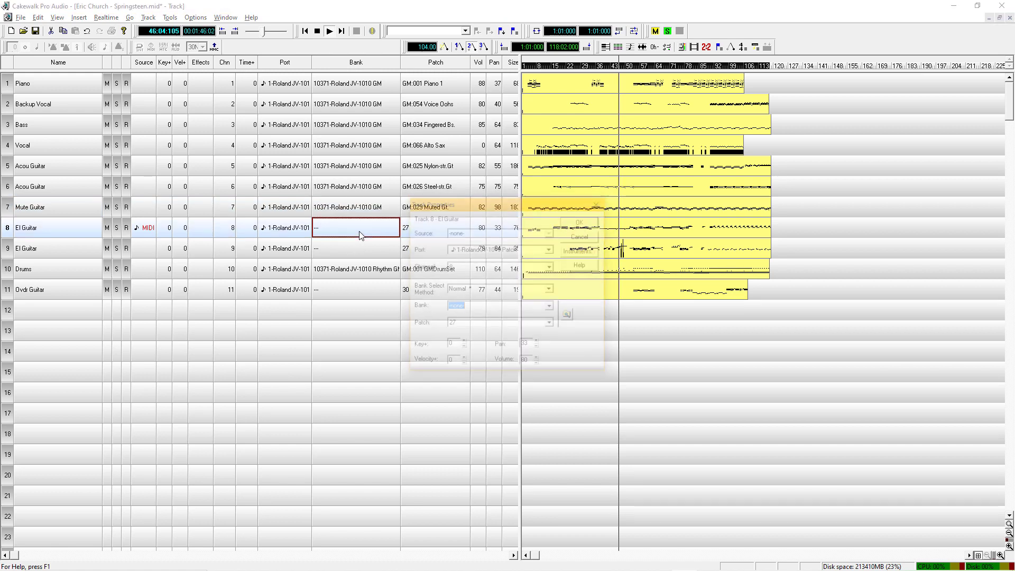
left_click(550, 306)
left_click(509, 351)
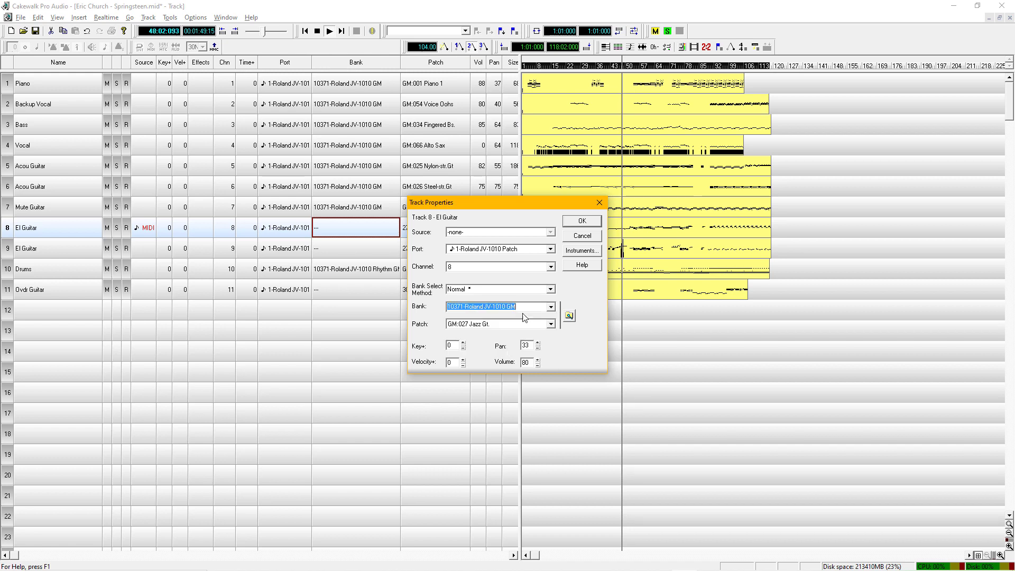
left_click(573, 223)
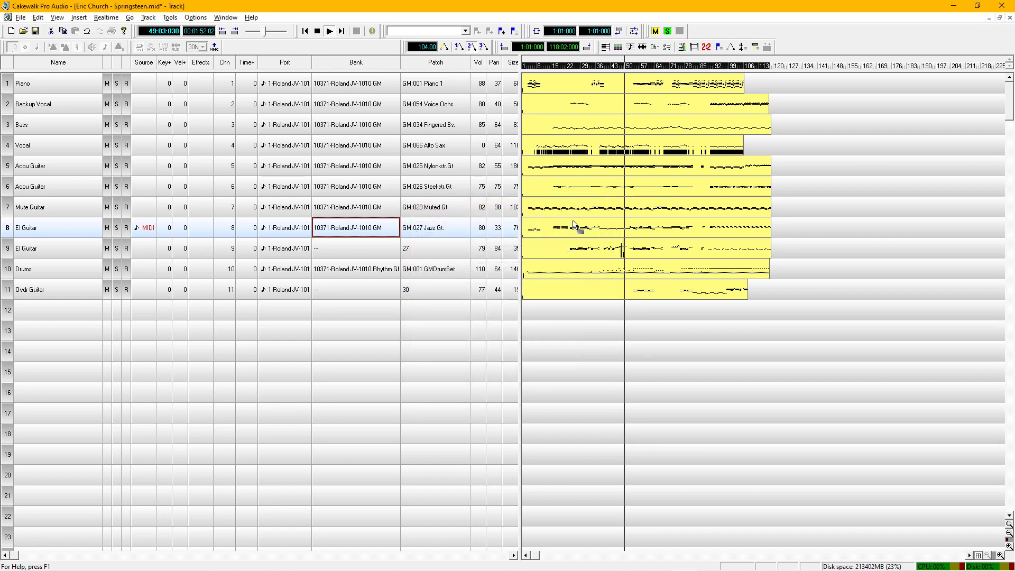
double_click(367, 252)
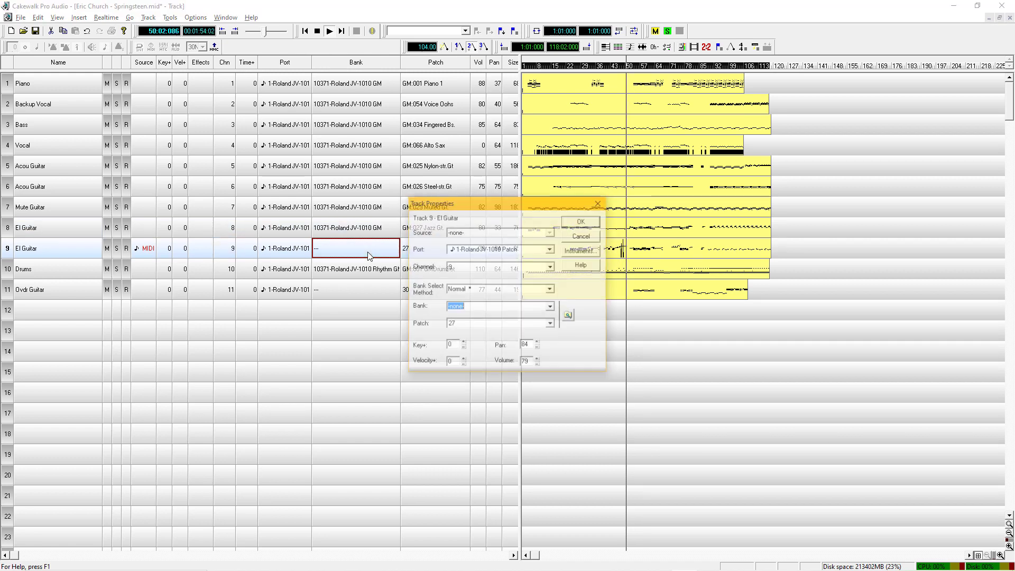
left_click(551, 309)
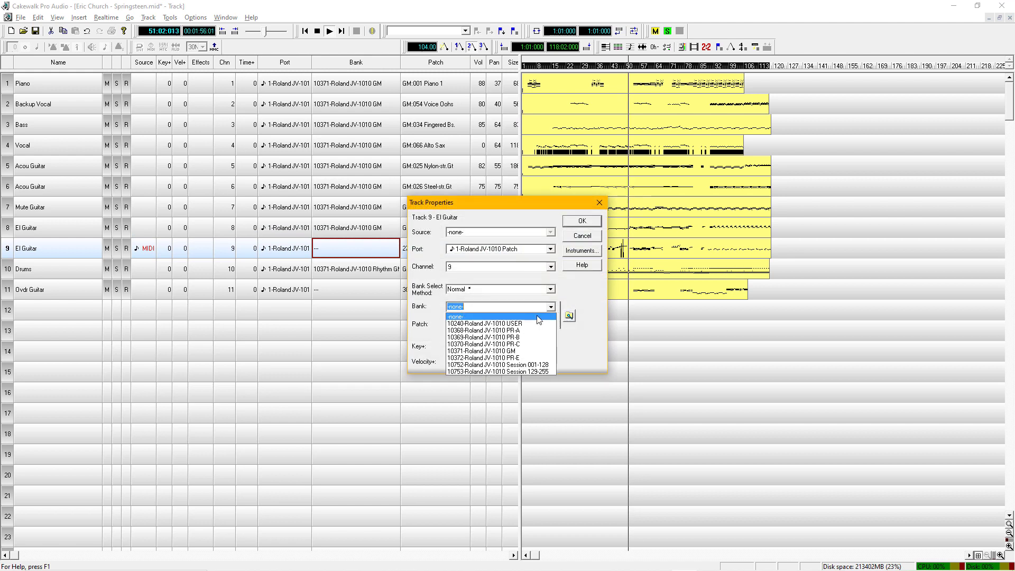
left_click(514, 352)
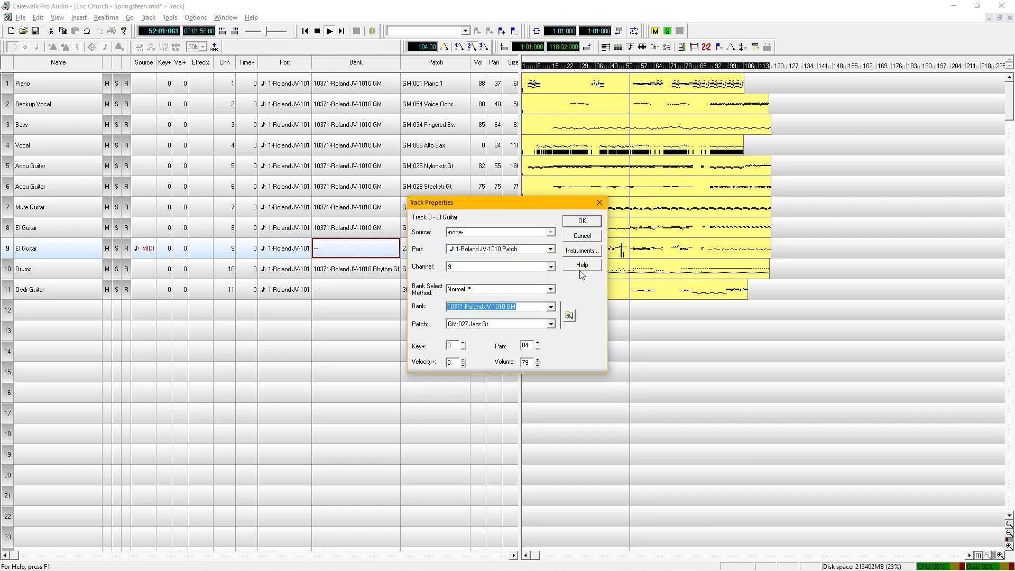
left_click(581, 221)
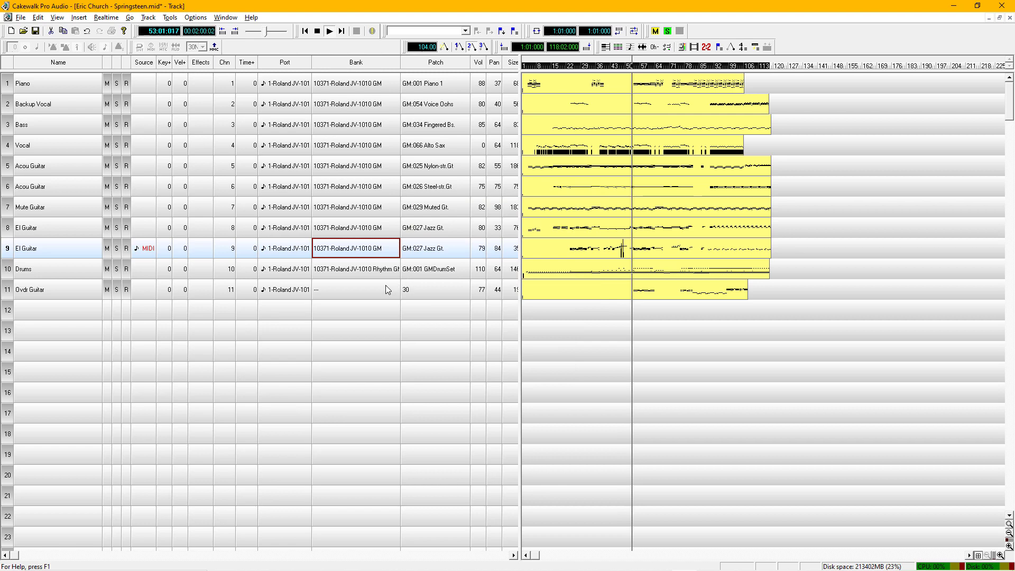